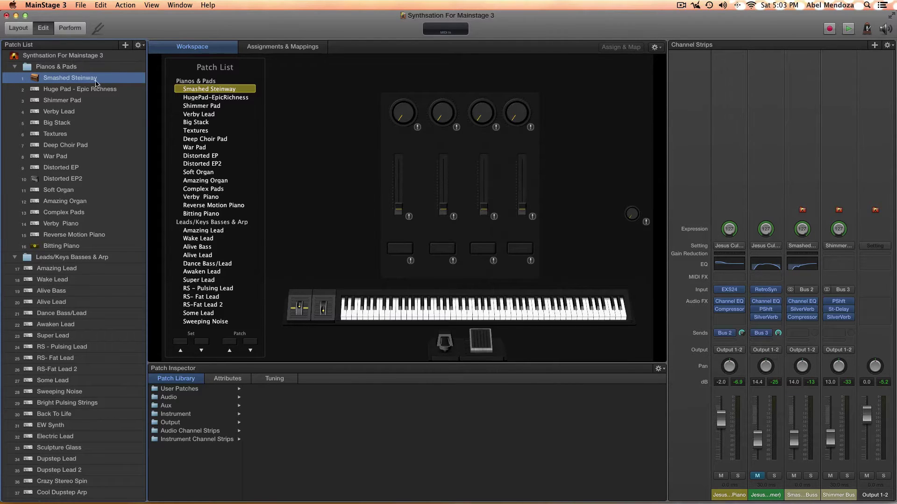
# - Save the Smashed Steinway patch under its existing name in the Instrument folder
pyautogui.scroll(-1, 91, 83)
pyautogui.click(93, 82)
pyautogui.click(138, 45)
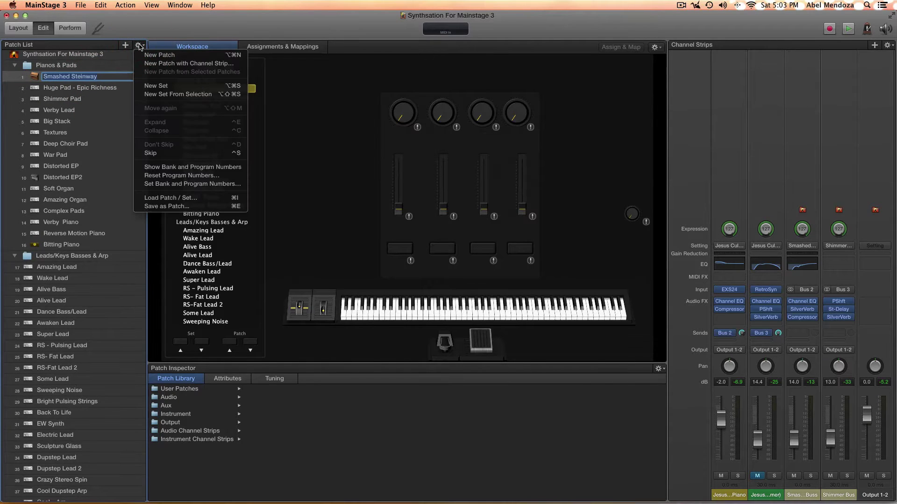
pyautogui.click(110, 82)
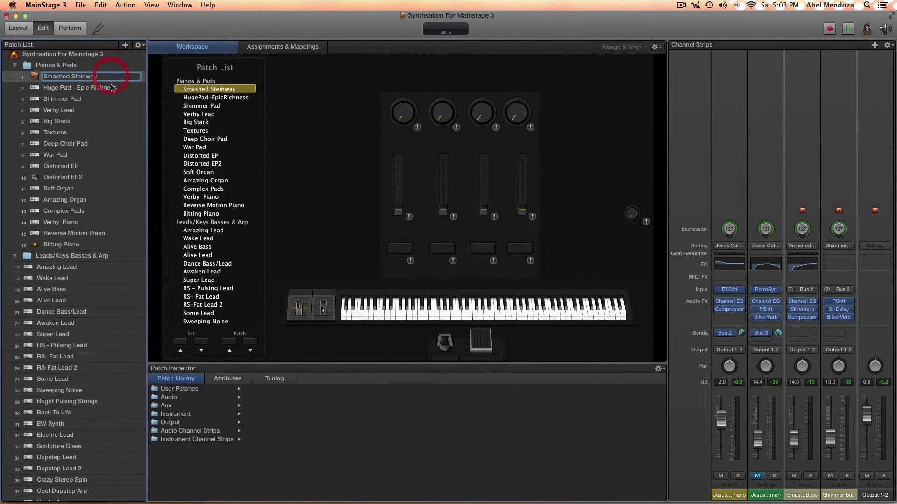
pyautogui.click(108, 87)
pyautogui.click(108, 79)
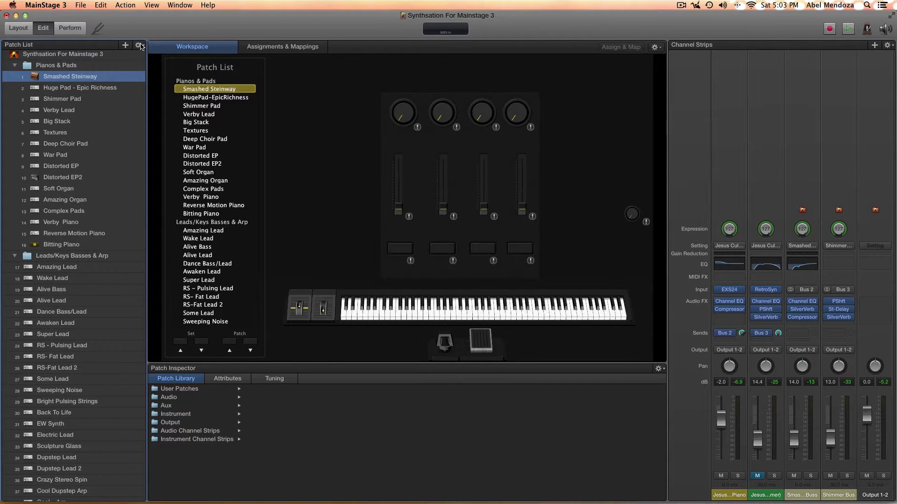
pyautogui.click(139, 46)
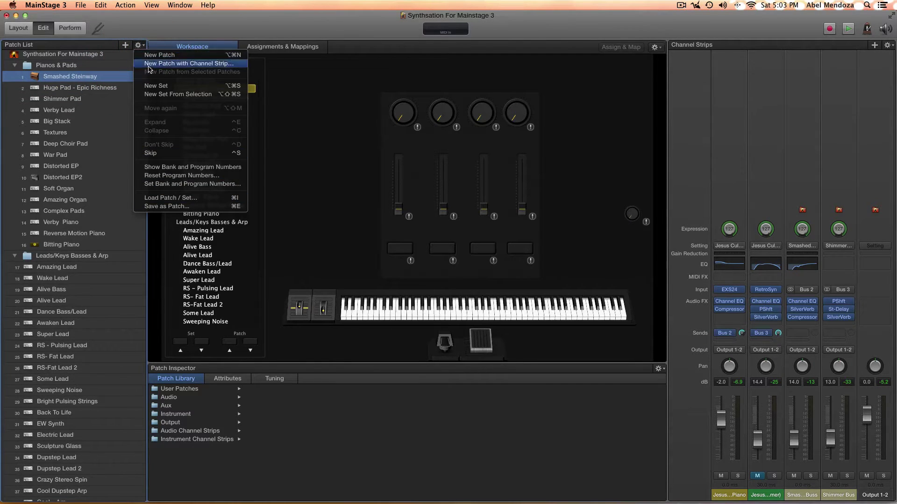
pyautogui.click(164, 207)
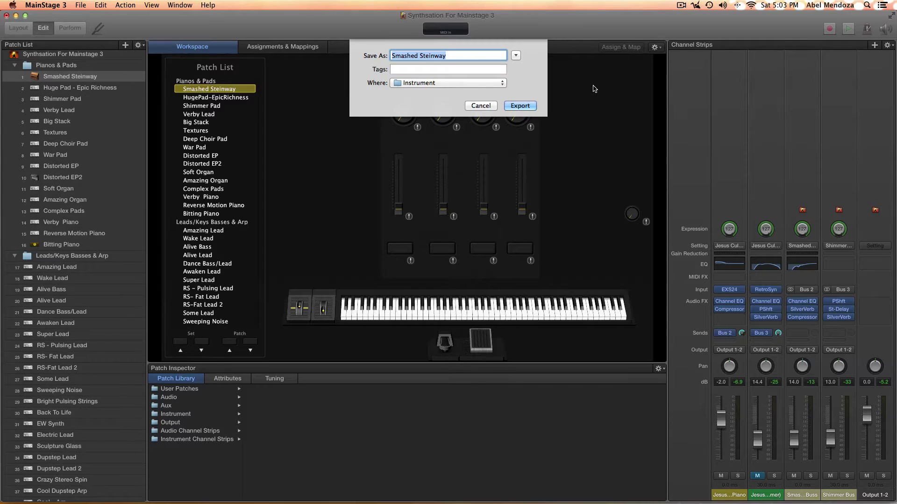
pyautogui.press('Return')
# - Switch to Logic Pro X and create a new project with one software instrument track
pyautogui.moveTo(456, 502)
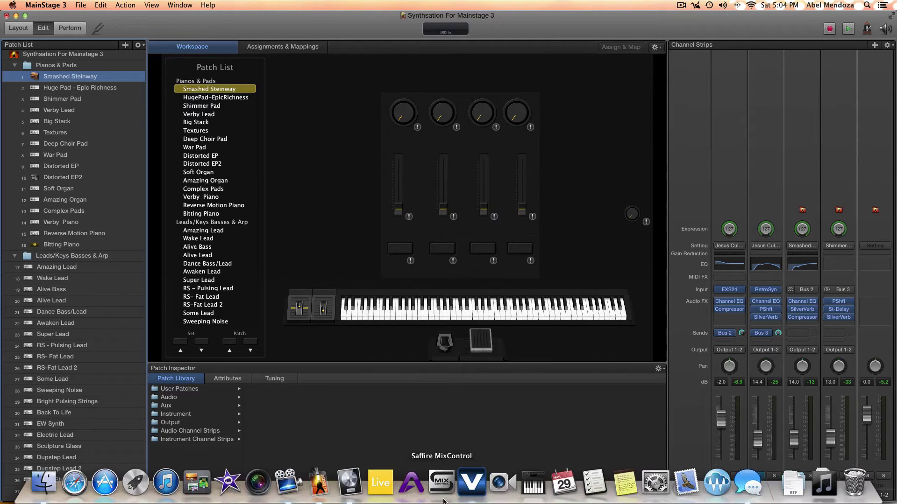
pyautogui.click(349, 486)
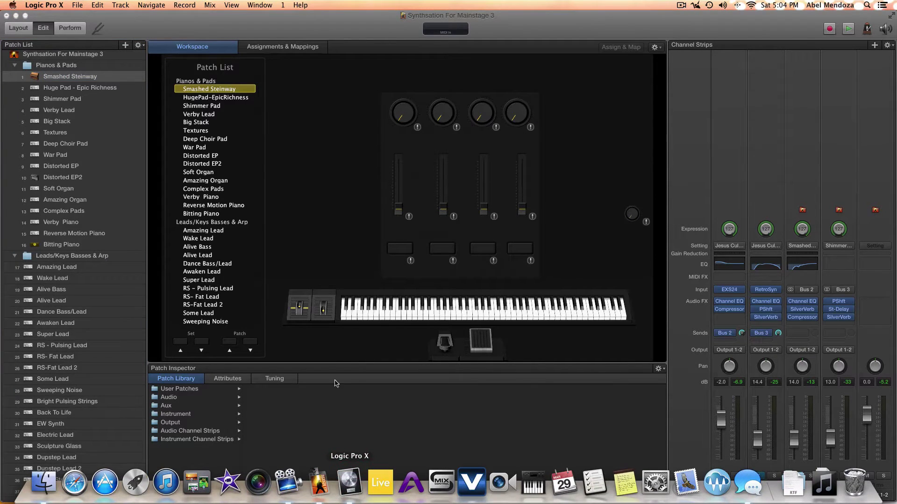
pyautogui.click(77, 4)
pyautogui.click(85, 17)
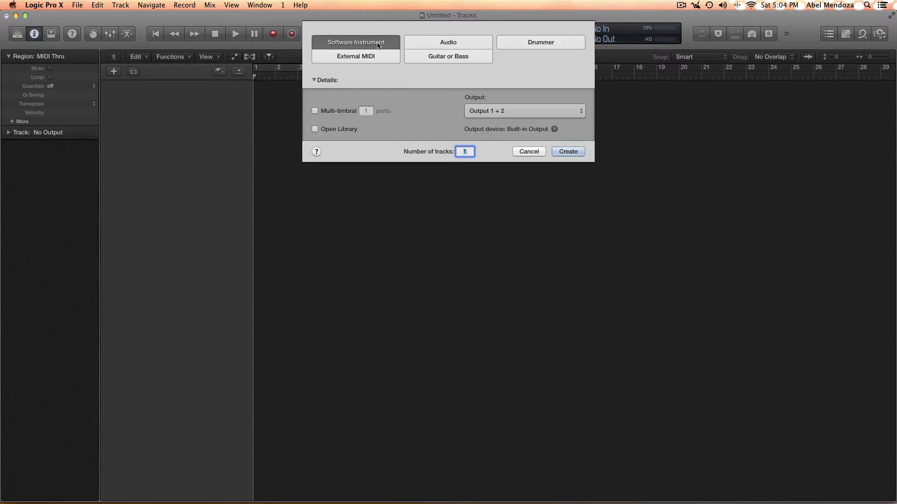
pyautogui.click(572, 151)
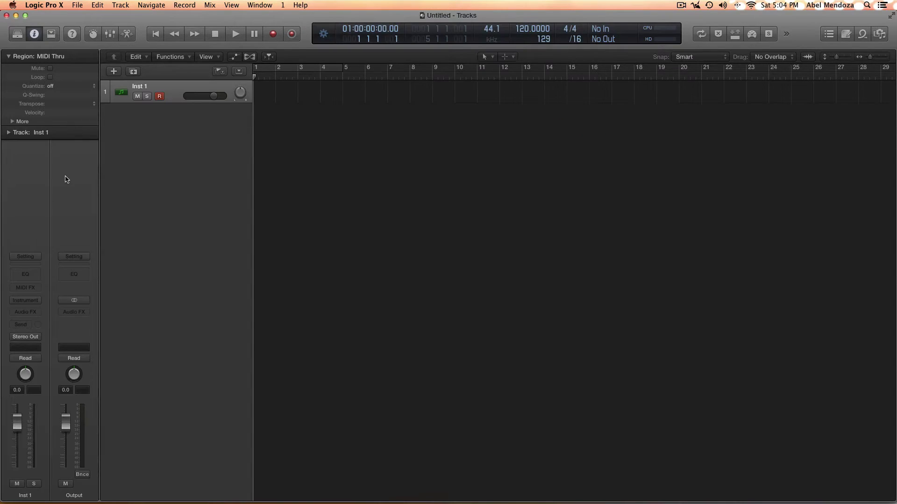
# - Show the Library and load the Huge Pad - Epic Richness user patch onto the instrument track
pyautogui.click(18, 35)
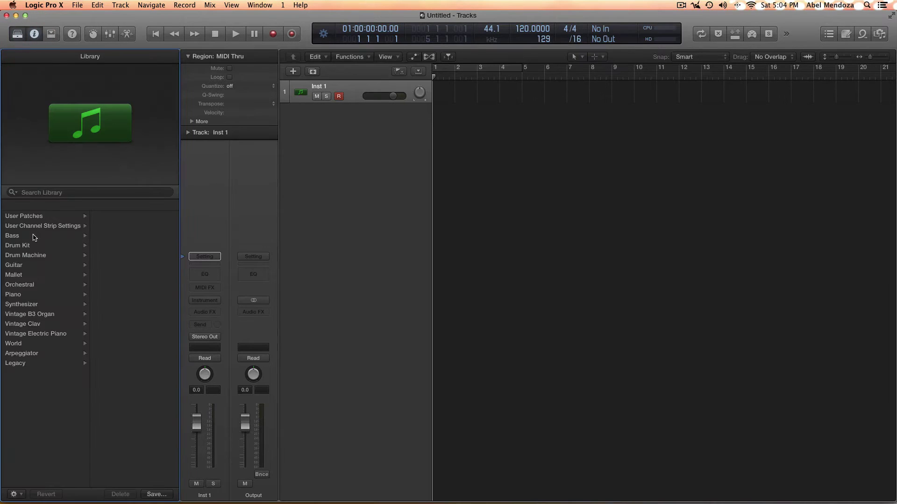
pyautogui.click(22, 217)
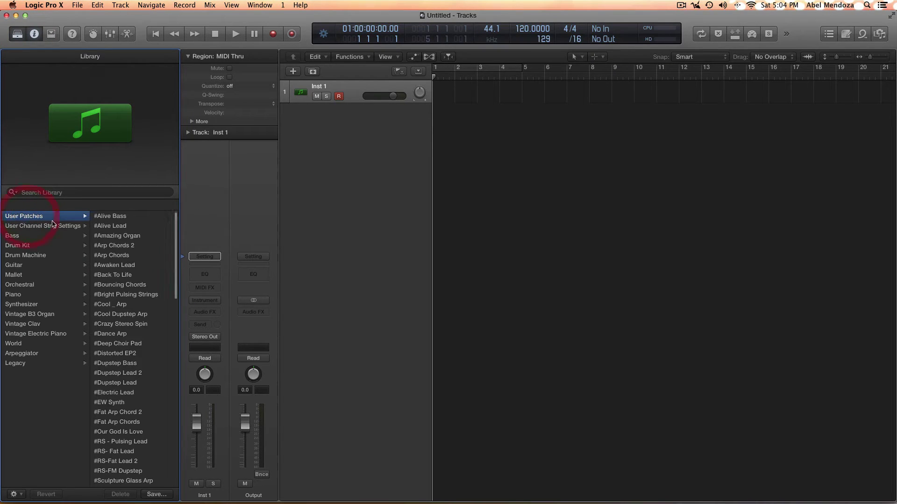
pyautogui.scroll(-5, 125, 268)
pyautogui.scroll(5, 125, 268)
pyautogui.scroll(-8, 125, 268)
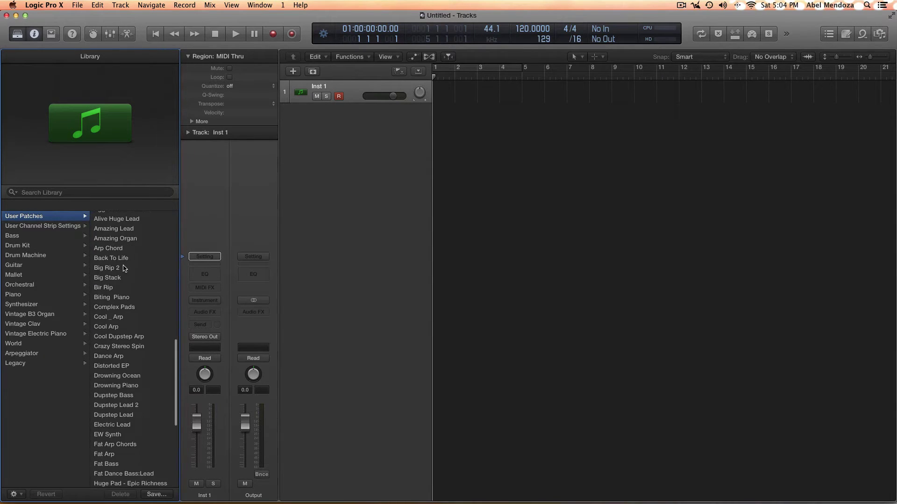
pyautogui.scroll(8, 124, 269)
pyautogui.scroll(-1, 124, 268)
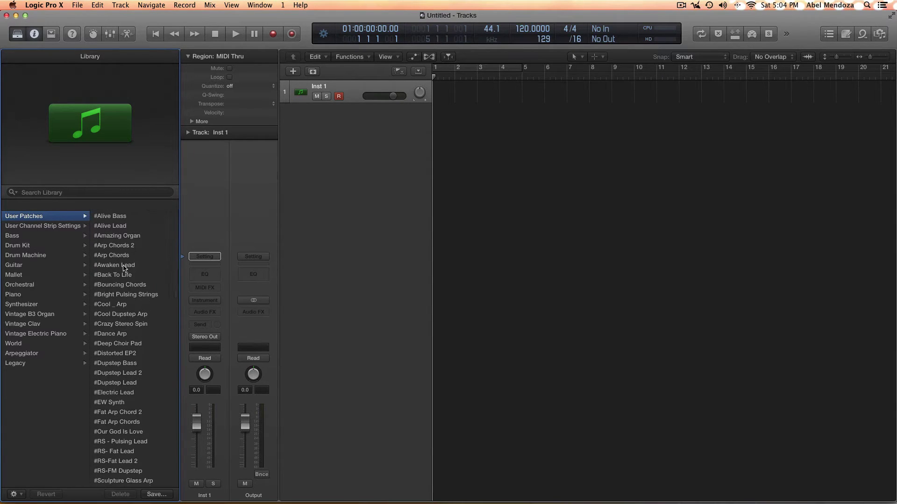
pyautogui.scroll(-8, 125, 246)
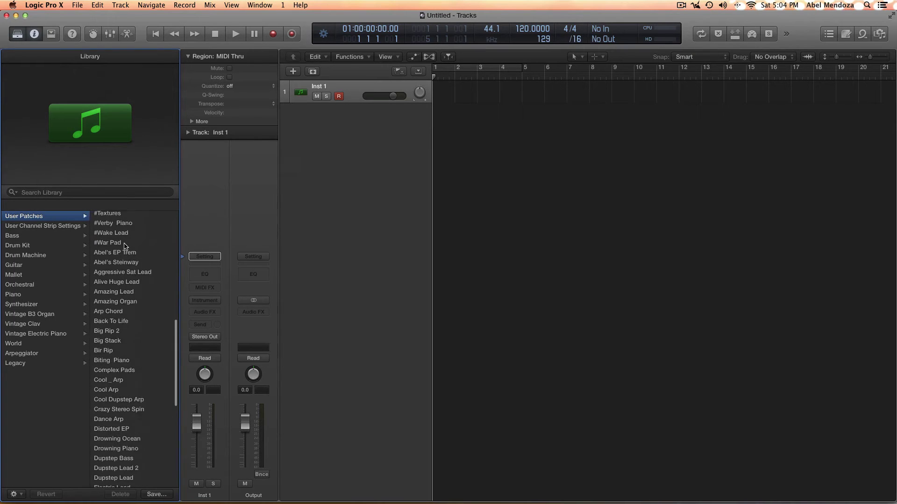
pyautogui.scroll(8, 131, 259)
pyautogui.scroll(-10, 131, 259)
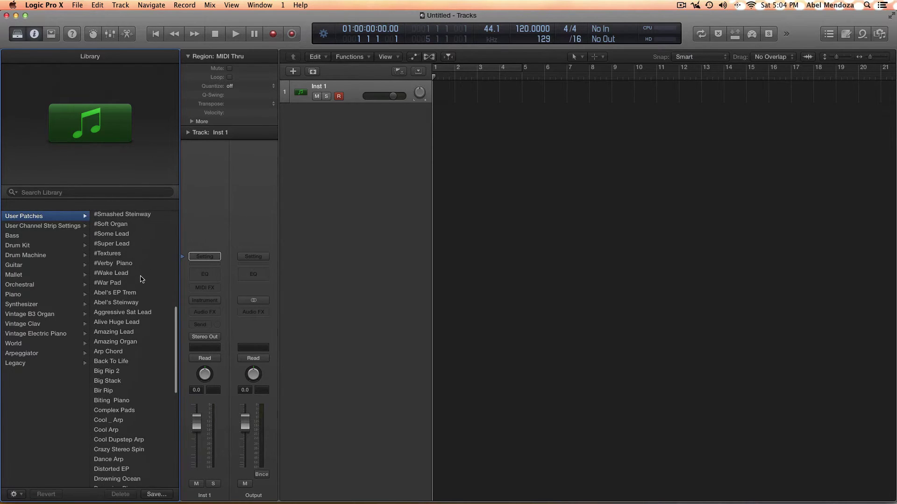
pyautogui.scroll(-12, 141, 278)
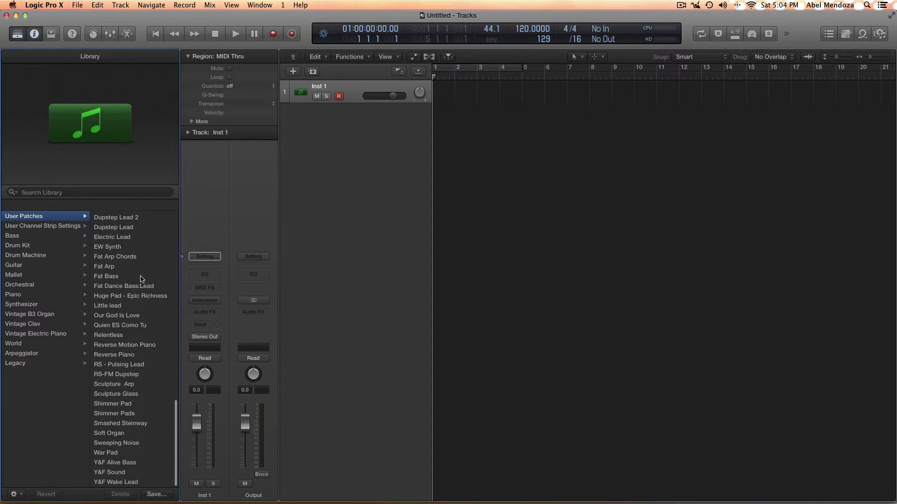
pyautogui.click(131, 296)
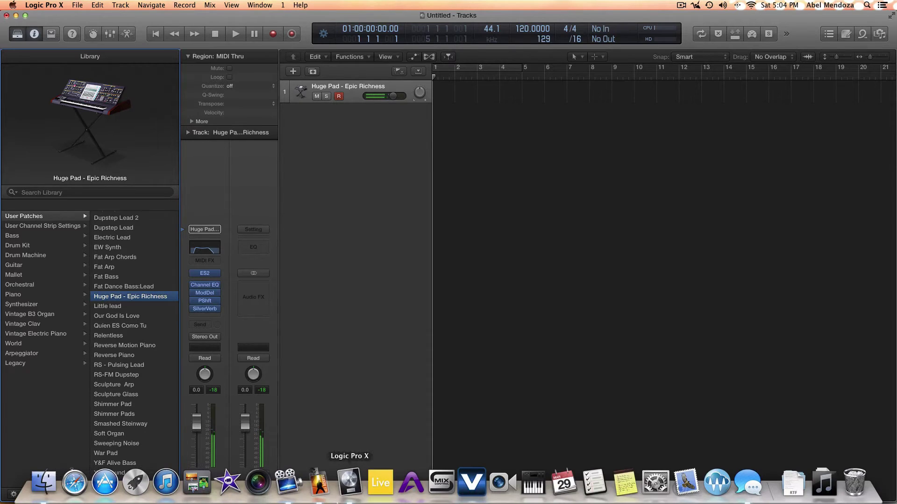
# - Close the untitled Logic Pro X project without saving it
pyautogui.click(319, 483)
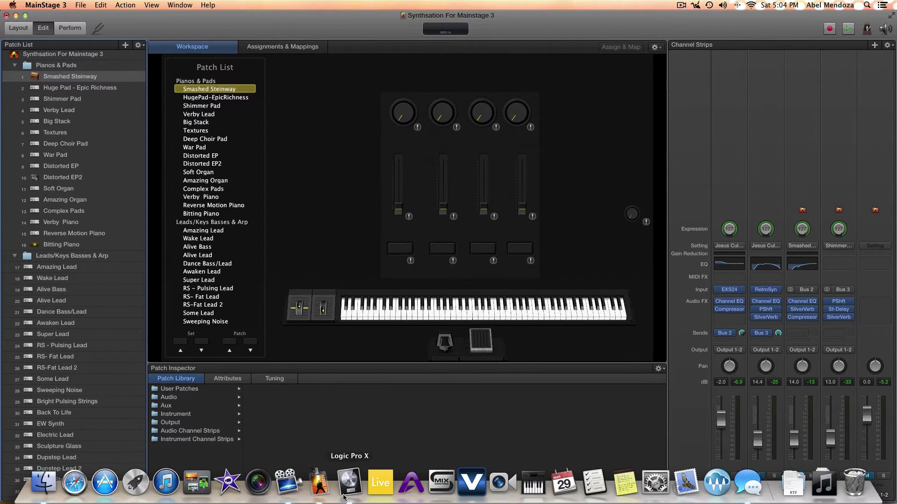
pyautogui.click(346, 486)
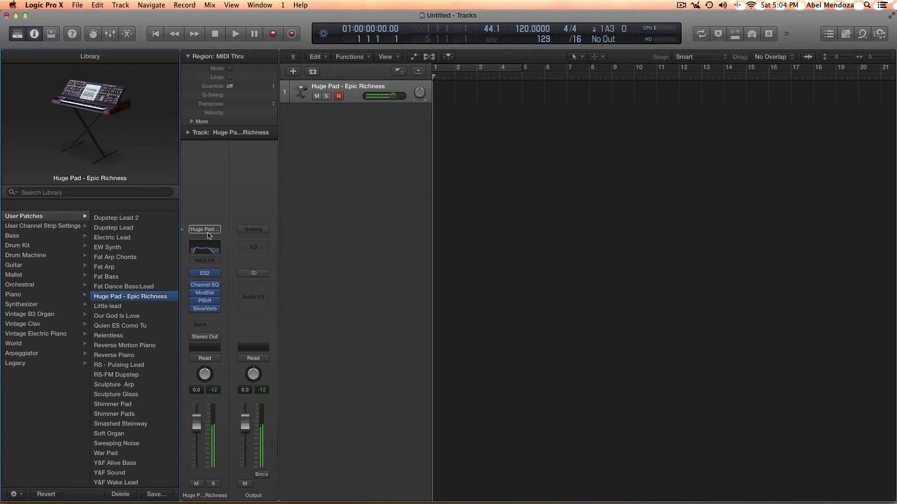
pyautogui.click(6, 15)
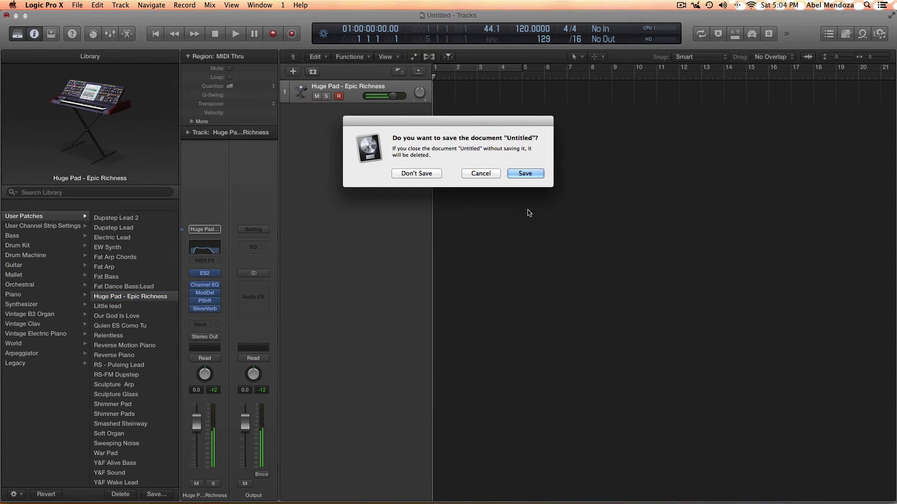
pyautogui.click(406, 171)
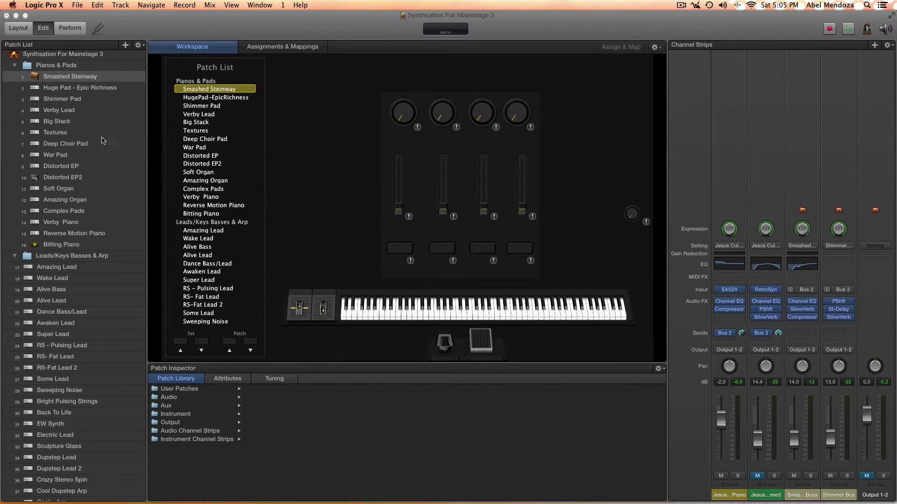
# - Add a new empty patch below Smashed Steinway in the Pianos & Pads set of the MainStage concert
pyautogui.scroll(1, 130, 215)
pyautogui.scroll(-2, 139, 248)
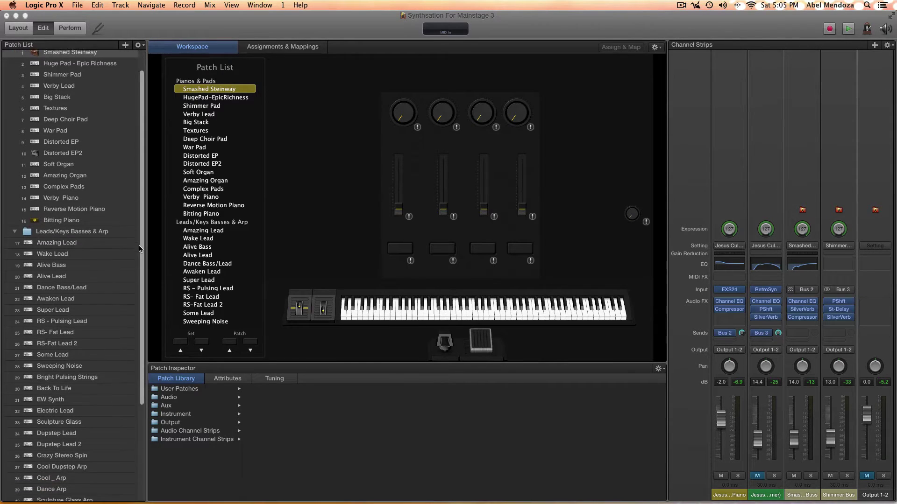
pyautogui.scroll(2, 140, 248)
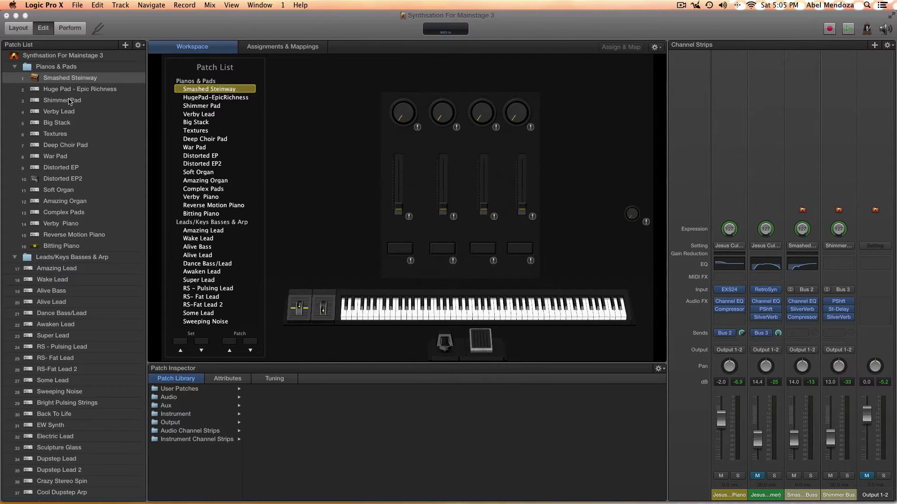
pyautogui.click(126, 46)
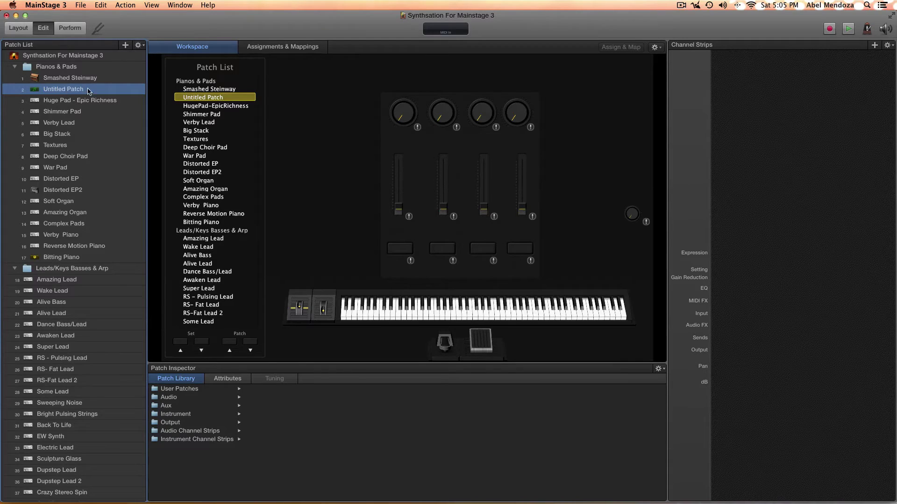
# - Browse the saved Instrument patches under User Patches for the new untitled patch
pyautogui.click(179, 390)
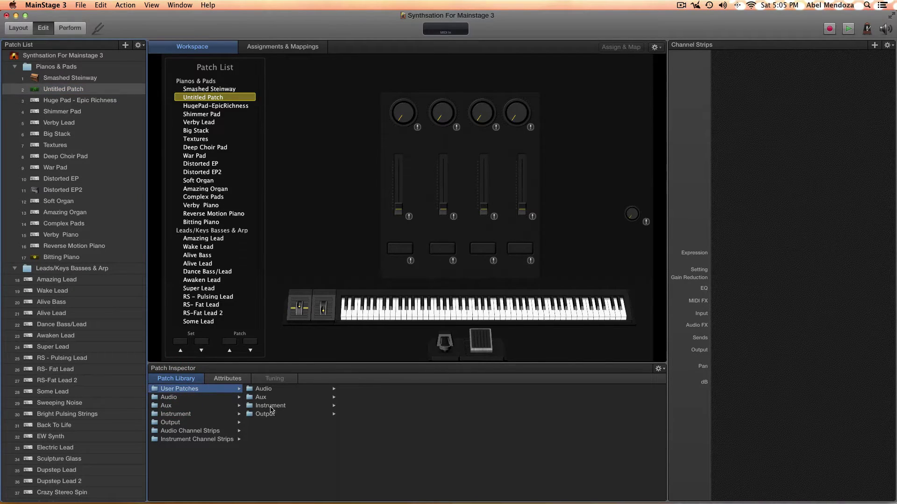
pyautogui.click(272, 406)
pyautogui.scroll(-5, 396, 437)
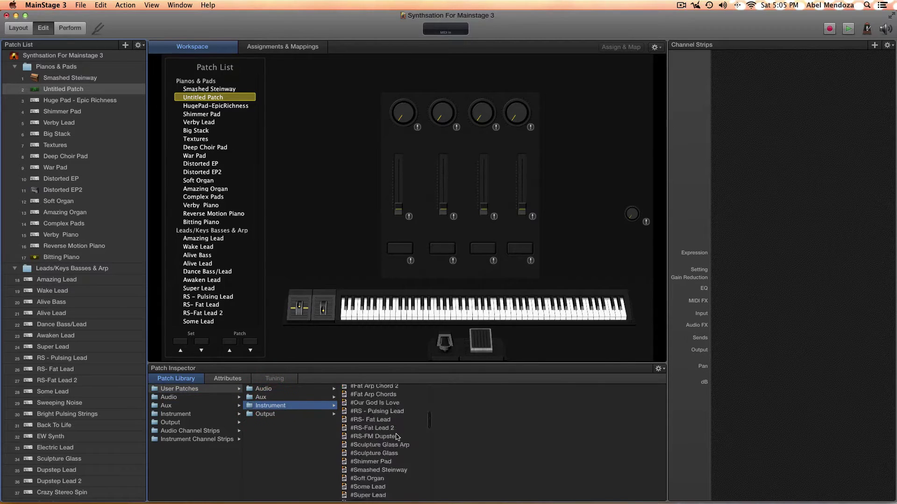
pyautogui.scroll(10, 396, 437)
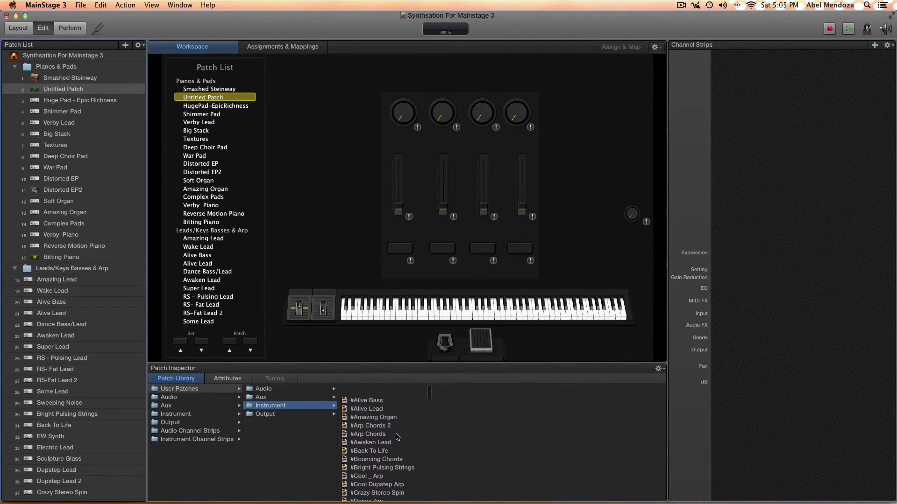
pyautogui.scroll(-15, 396, 437)
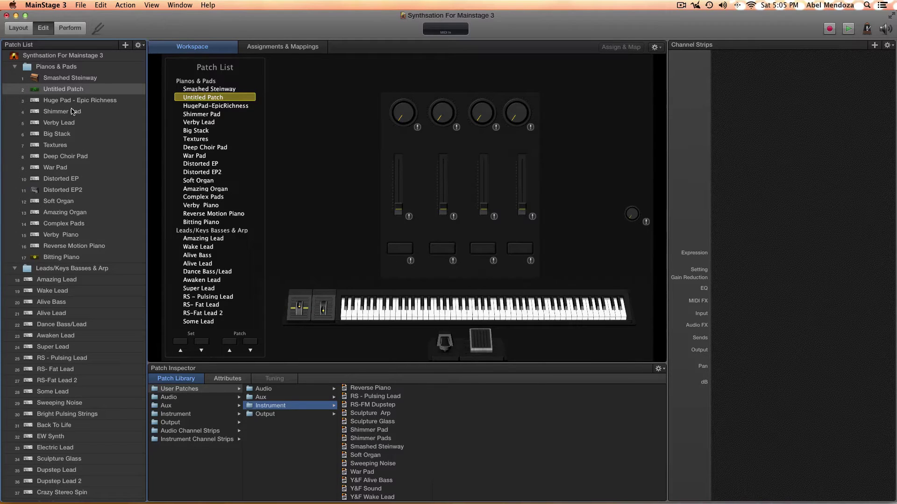
# - Select the Smashed Steinway patch, start saving its Jesus Culture Smashed Piano channel strip setting, and cancel the save
pyautogui.click(70, 78)
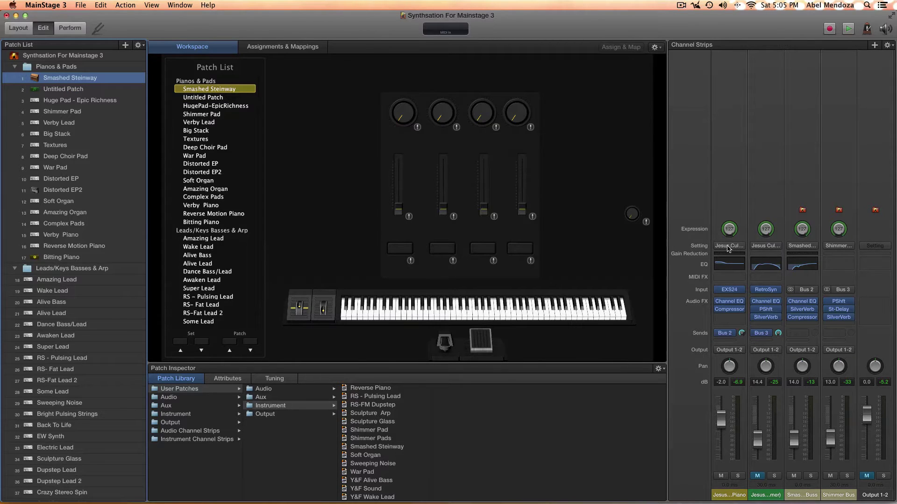
pyautogui.click(731, 248)
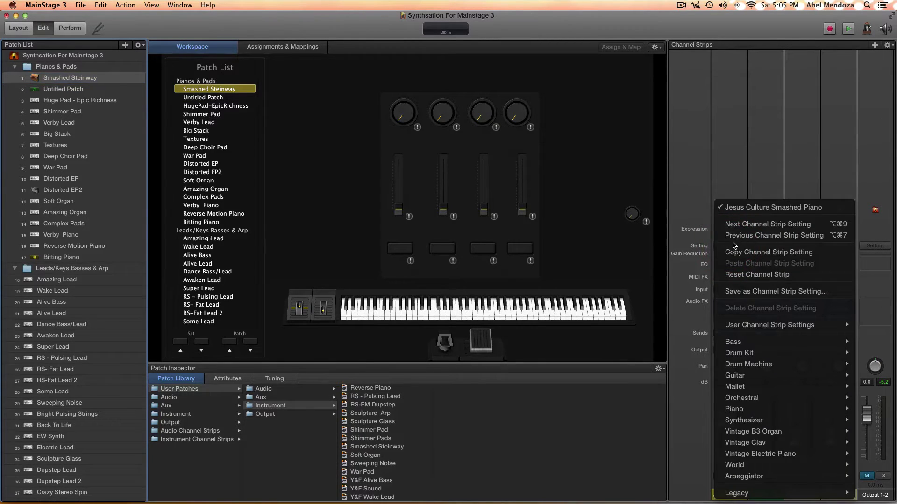
pyautogui.click(749, 291)
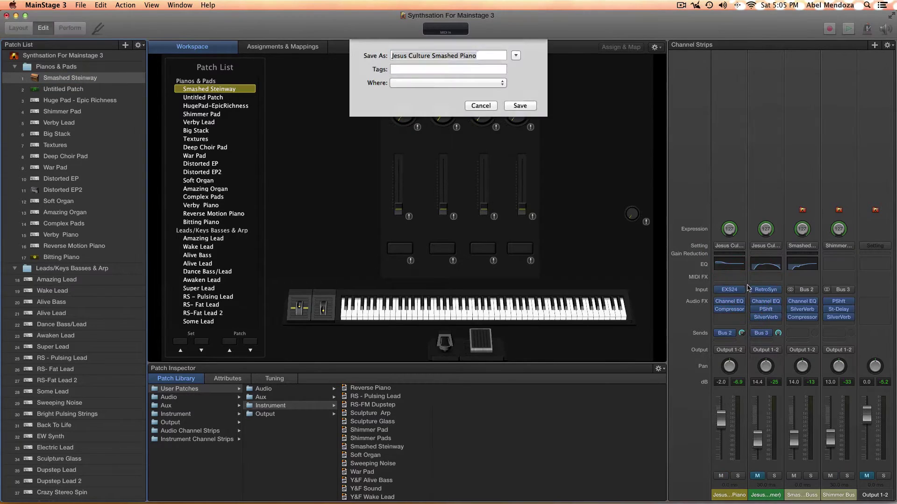
pyautogui.click(477, 106)
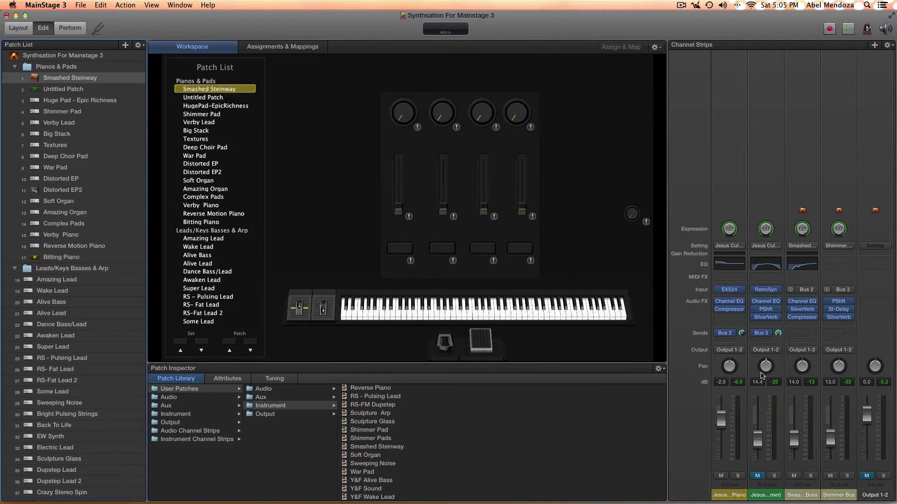
# - Select the Smashed Piano Buss channel strip, start saving its setting to the Bus folder, and cancel the save
pyautogui.moveTo(716, 467)
pyautogui.click(803, 494)
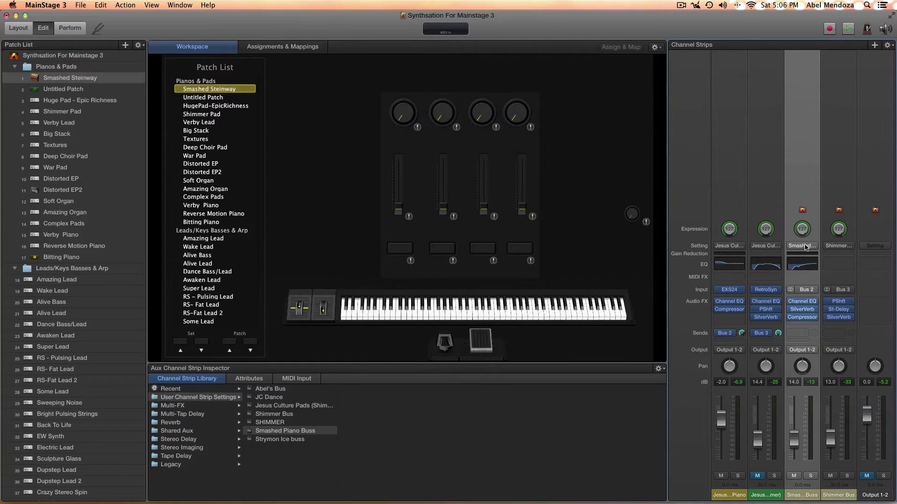
pyautogui.click(807, 246)
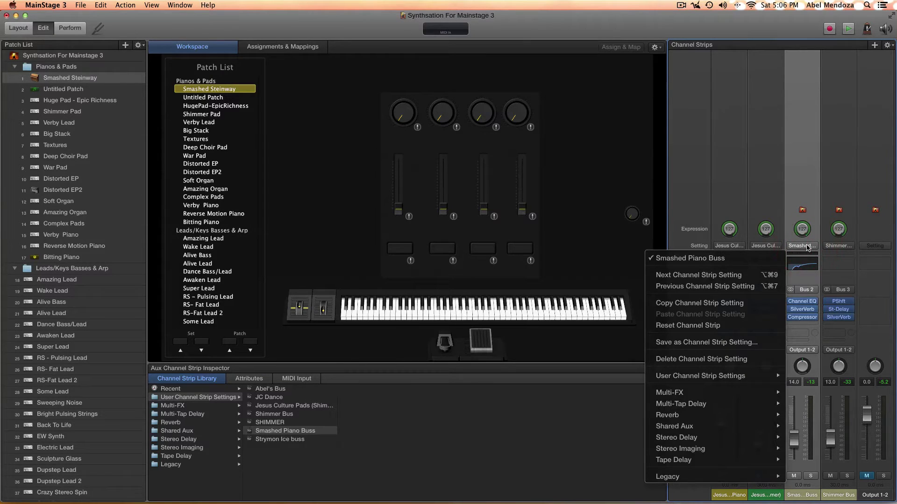
pyautogui.click(696, 343)
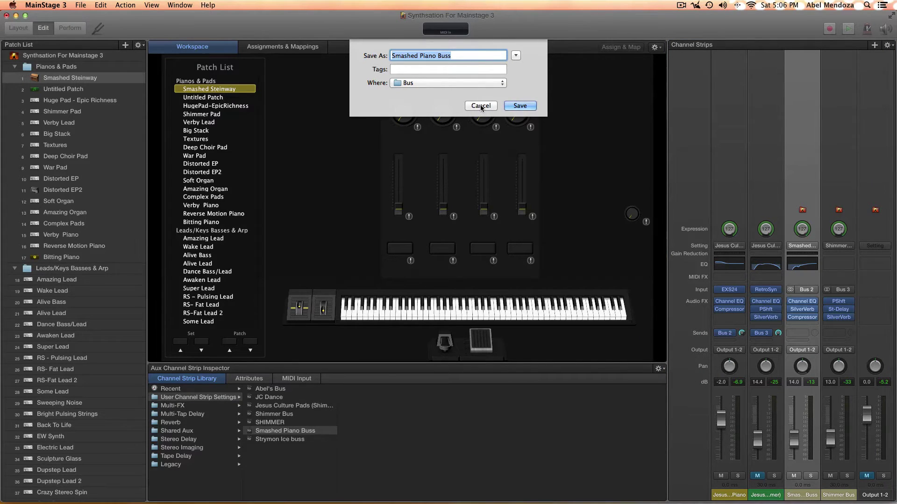
pyautogui.click(480, 106)
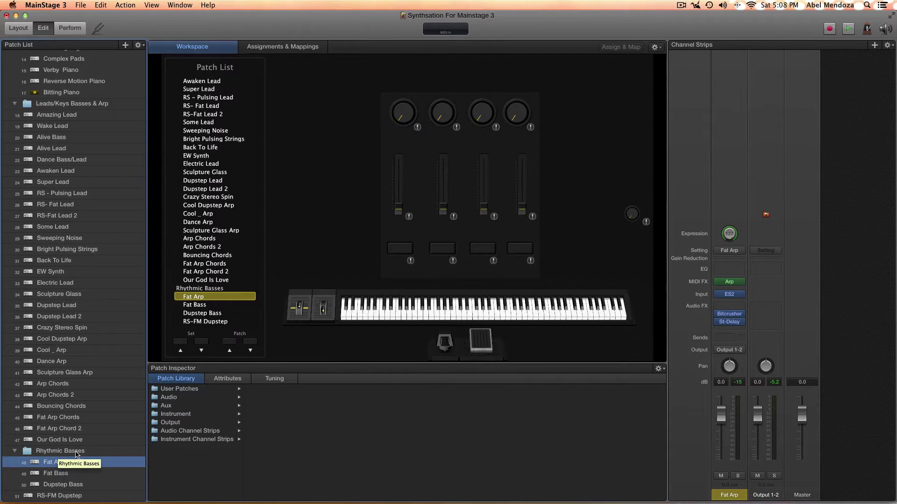
# - Select the Fat Arp patch under Rhythmic Basses and enable its tempo change attribute
pyautogui.click(52, 464)
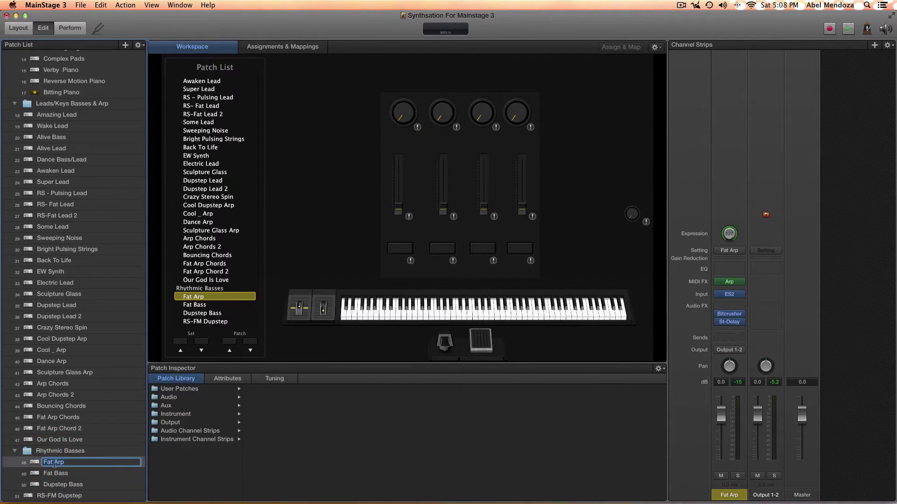
pyautogui.press('Return')
pyautogui.click(41, 451)
pyautogui.click(43, 462)
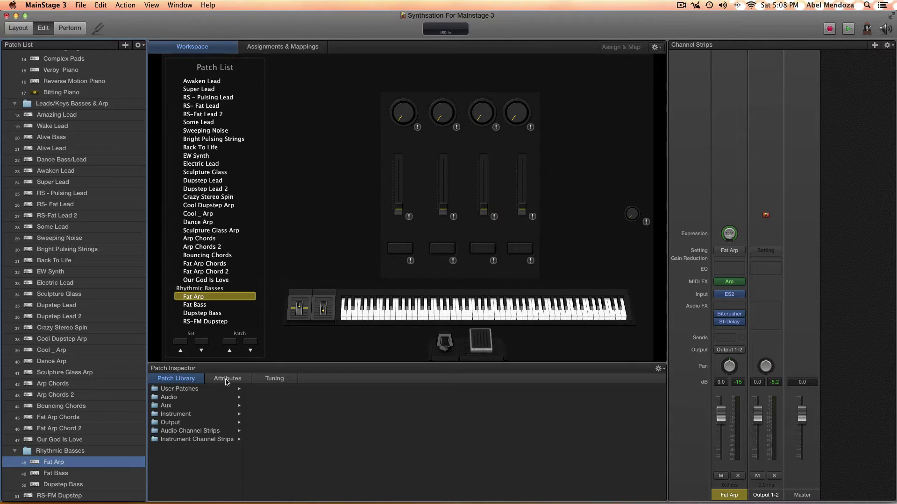
pyautogui.click(227, 381)
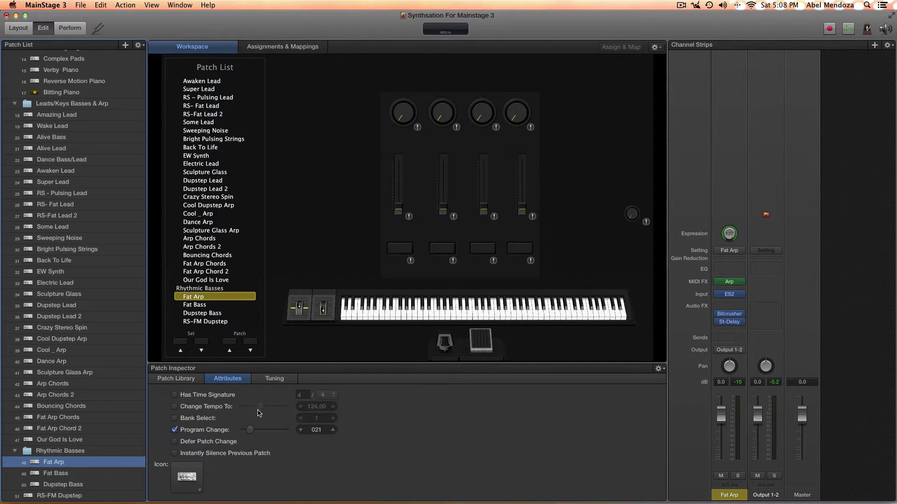
pyautogui.click(174, 410)
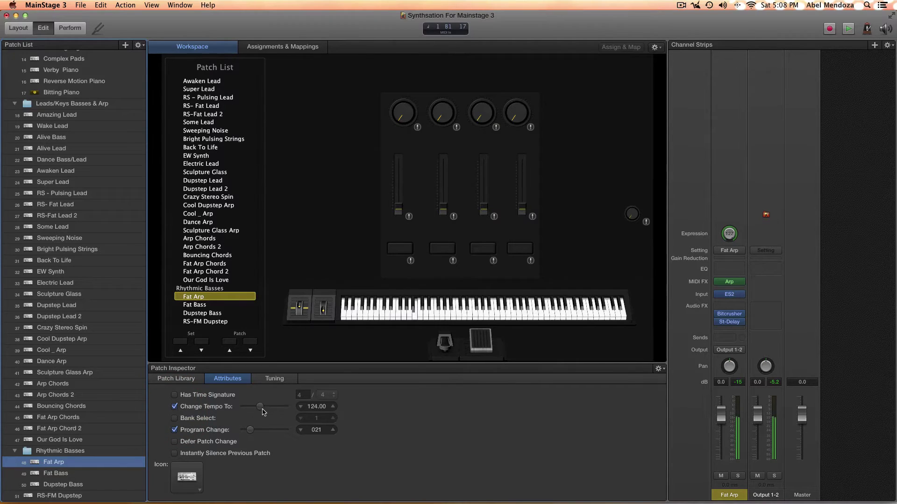
# - Set the Fat Arp patch's tempo to 90
pyautogui.doubleClick(317, 407)
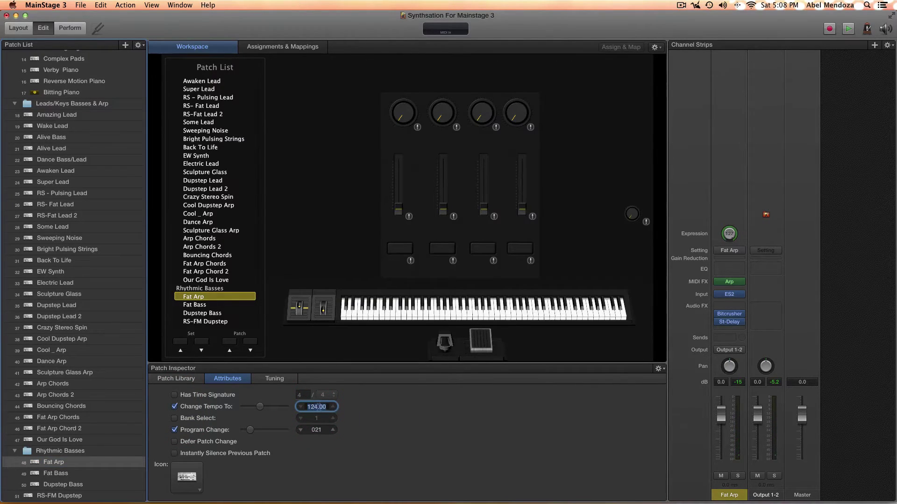
pyautogui.click(260, 407)
pyautogui.click(269, 416)
pyautogui.click(276, 412)
pyautogui.moveTo(257, 407)
pyautogui.mouseDown()
pyautogui.moveTo(273, 409)
pyautogui.moveTo(256, 409)
pyautogui.mouseUp()
pyautogui.write('90')
pyautogui.press('Return')
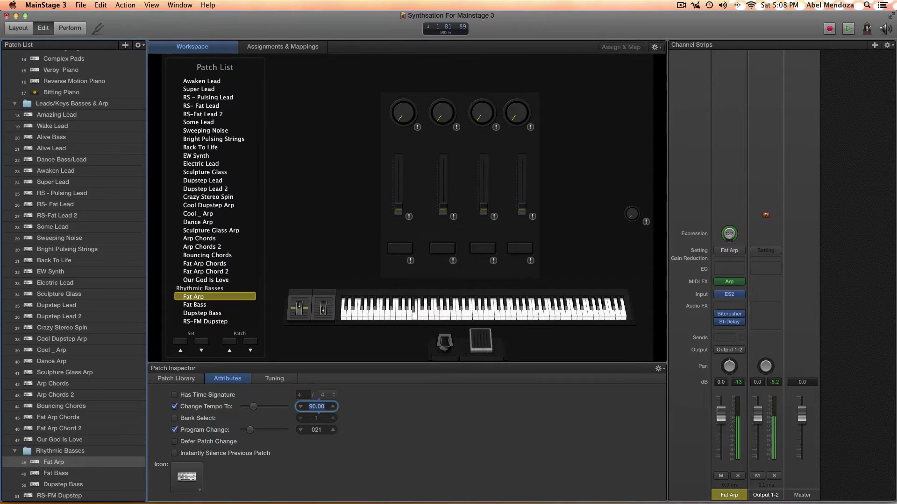
# - Adjust the volume of the ES2 synth on the Fat Arp channel strip and close the plug-in window
pyautogui.moveTo(723, 296)
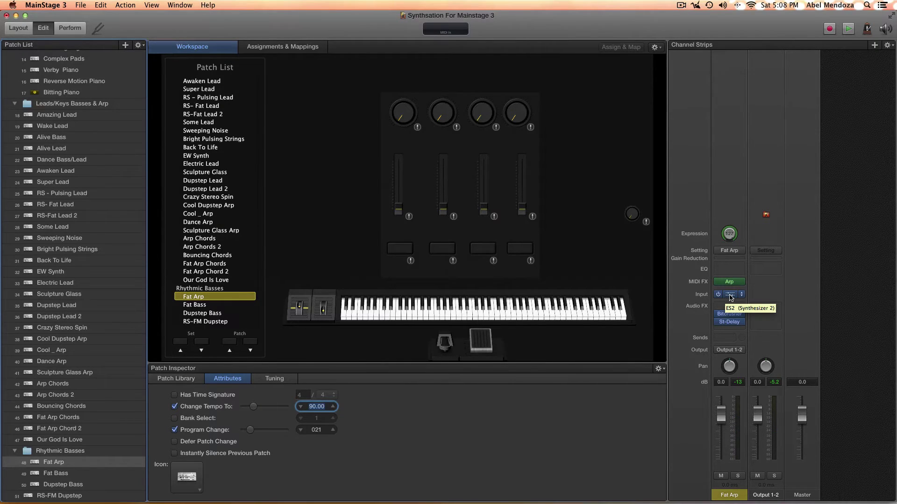
pyautogui.click(569, 396)
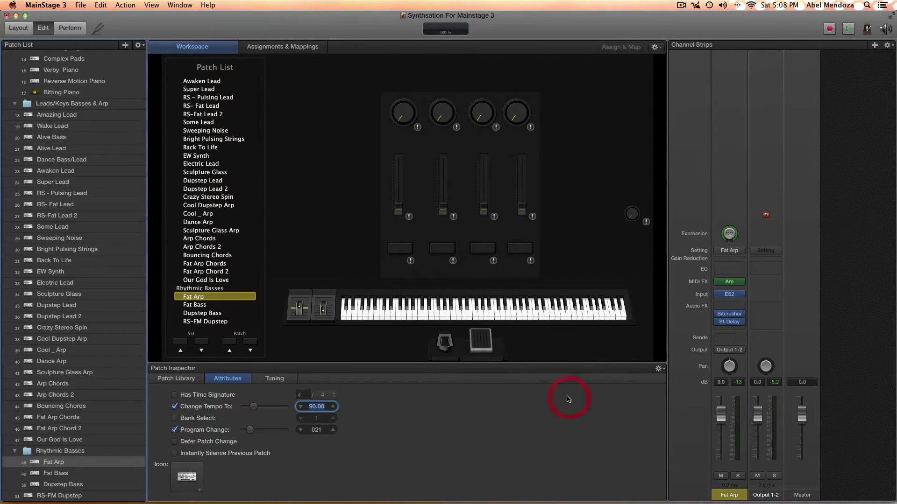
pyautogui.click(730, 295)
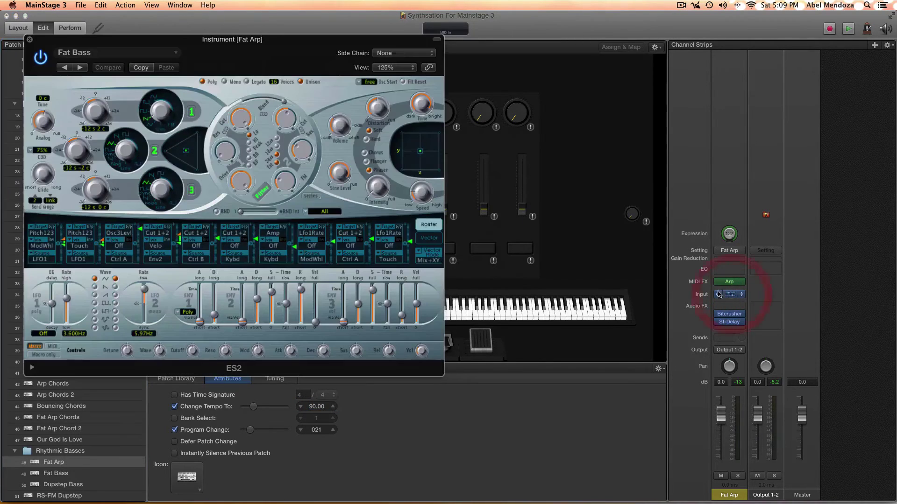
pyautogui.moveTo(282, 54); pyautogui.dragTo(452, 61)
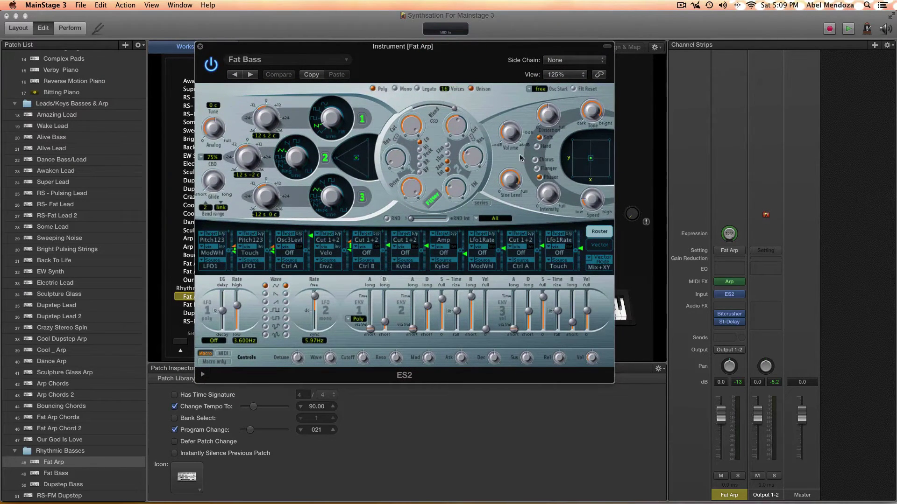
pyautogui.moveTo(507, 140)
pyautogui.mouseDown()
pyautogui.moveTo(502, 126)
pyautogui.moveTo(503, 136)
pyautogui.mouseUp()
pyautogui.keyDown('alt'); pyautogui.click(511, 137); pyautogui.keyUp('alt')
pyautogui.moveTo(504, 128); pyautogui.dragTo(506, 119)
pyautogui.click(200, 47)
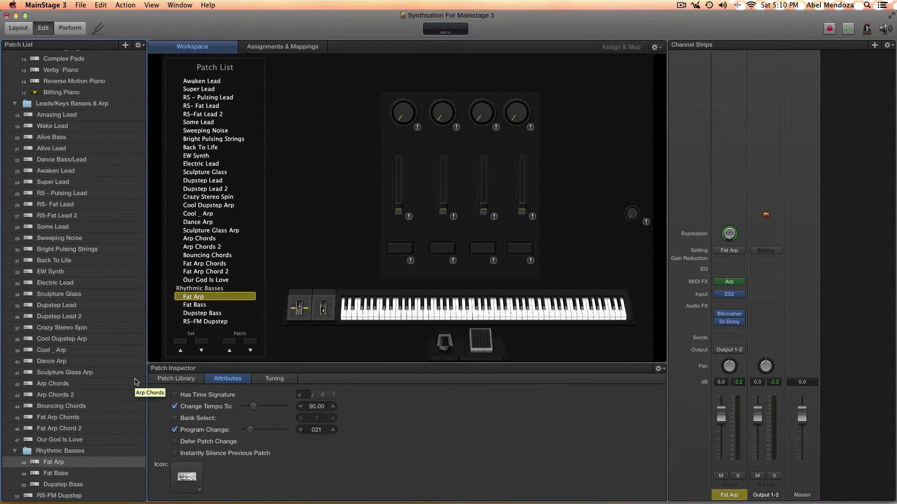
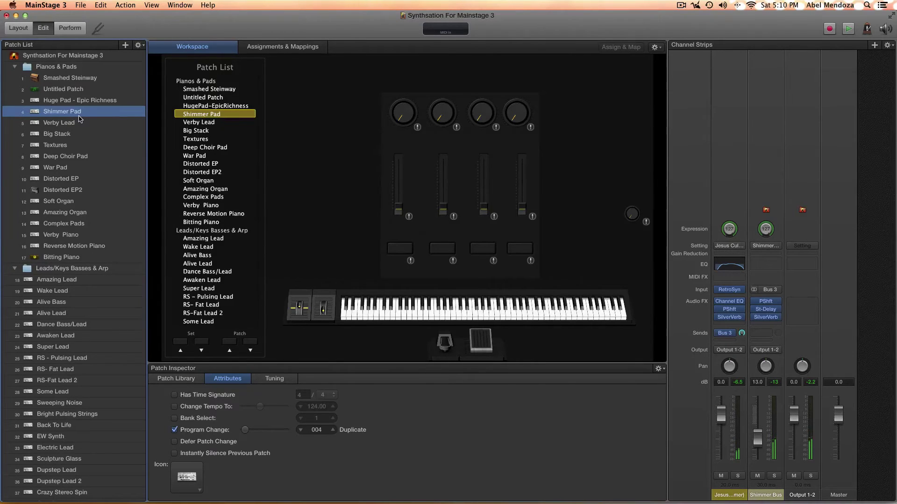
# - Open the Shimmer Pad patch's Retro Synth and view the SilverVerb settings on its Jesus Culture Pads strip, closing SilverVerb again
pyautogui.click(711, 312)
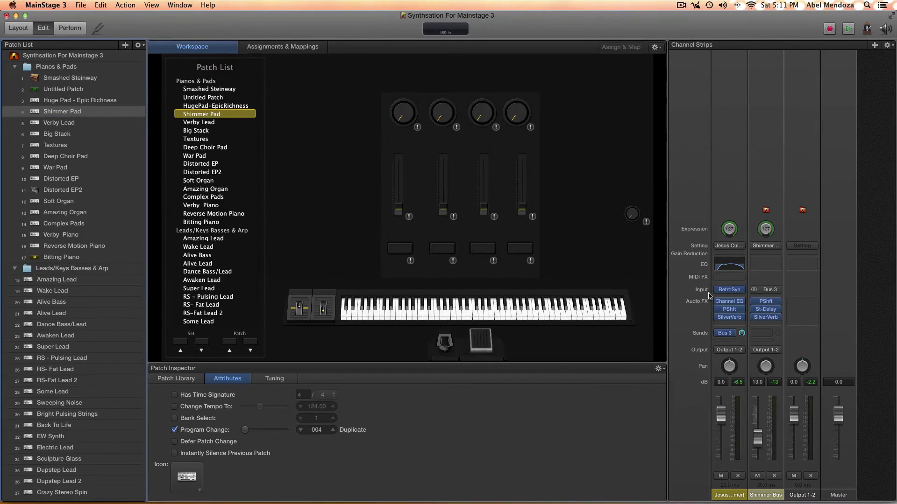
pyautogui.click(731, 291)
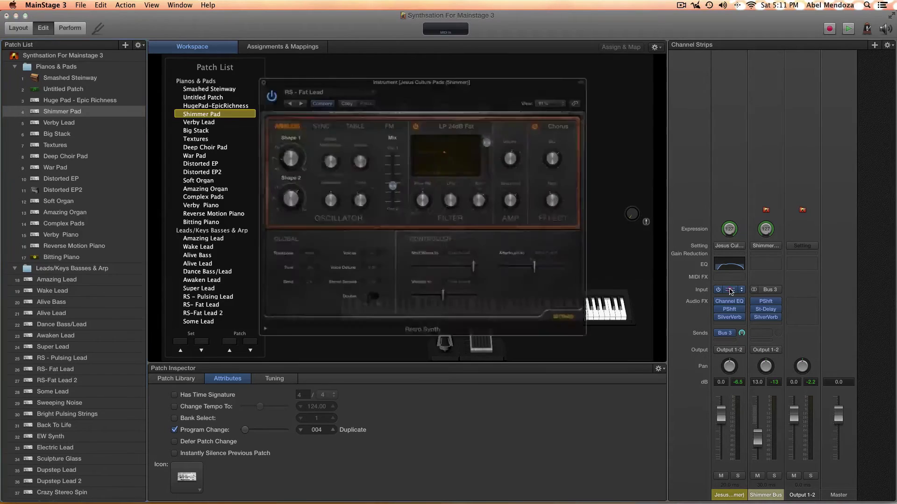
pyautogui.click(730, 318)
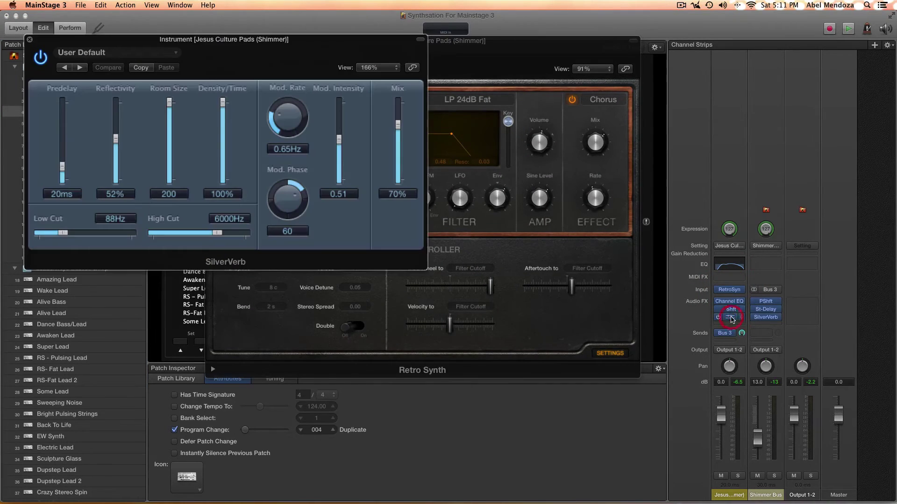
pyautogui.moveTo(269, 57); pyautogui.dragTo(318, 135)
pyautogui.click(78, 117)
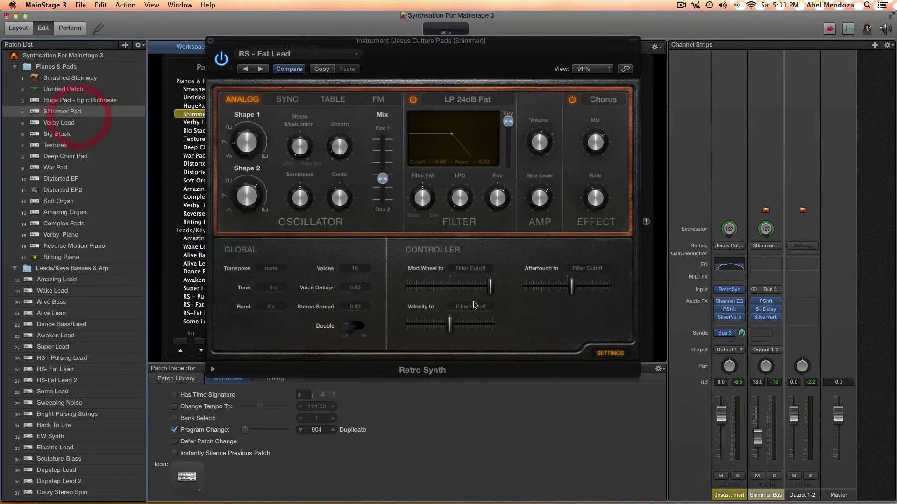
# - Slightly shorten the amp envelope release of the Shimmer Pad's Retro Synth and close the synth window
pyautogui.click(607, 354)
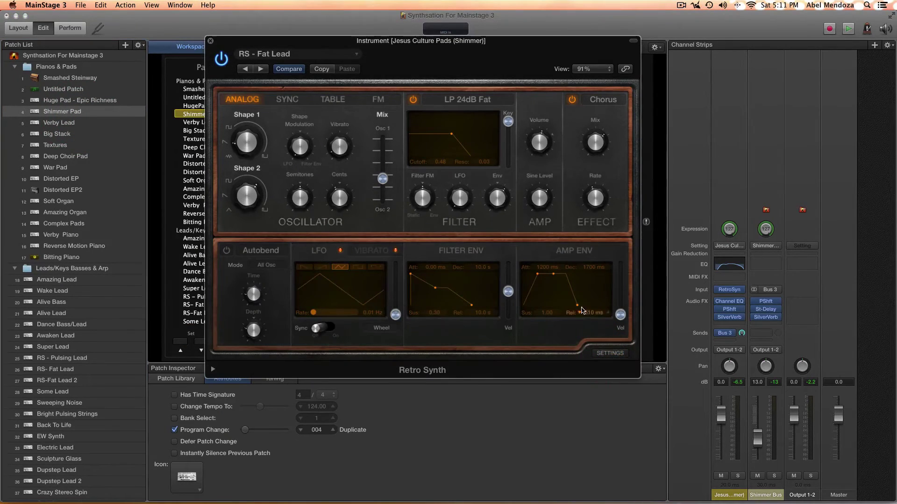
pyautogui.moveTo(578, 308)
pyautogui.mouseDown()
pyautogui.moveTo(614, 304)
pyautogui.moveTo(537, 308)
pyautogui.moveTo(566, 308)
pyautogui.mouseUp()
pyautogui.moveTo(565, 309); pyautogui.dragTo(577, 308)
pyautogui.moveTo(578, 308); pyautogui.dragTo(574, 306)
pyautogui.click(211, 44)
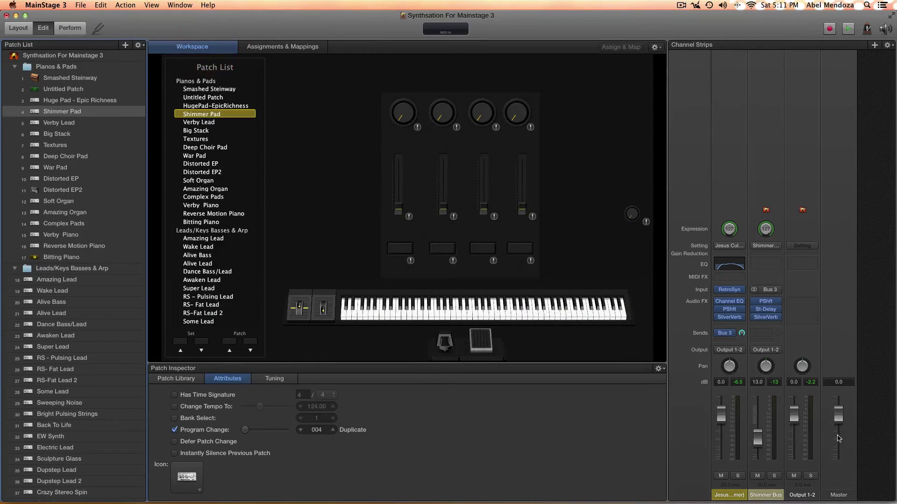
# - Set the Jesus Culture Pads strip's SilverVerb to 67% mix, 84% density/time, room size 162 and 48% reflectivity
pyautogui.click(727, 333)
pyautogui.click(729, 317)
pyautogui.moveTo(446, 202); pyautogui.dragTo(447, 207)
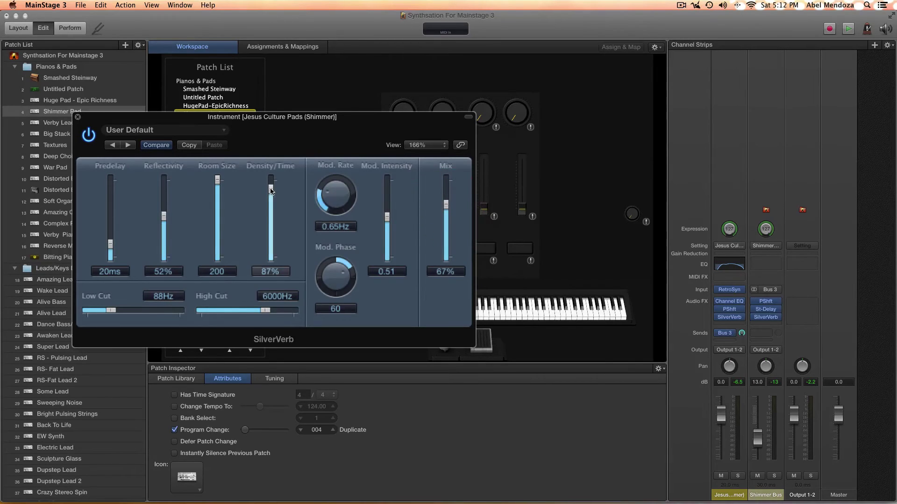
pyautogui.moveTo(271, 191); pyautogui.dragTo(269, 194)
pyautogui.click(216, 182)
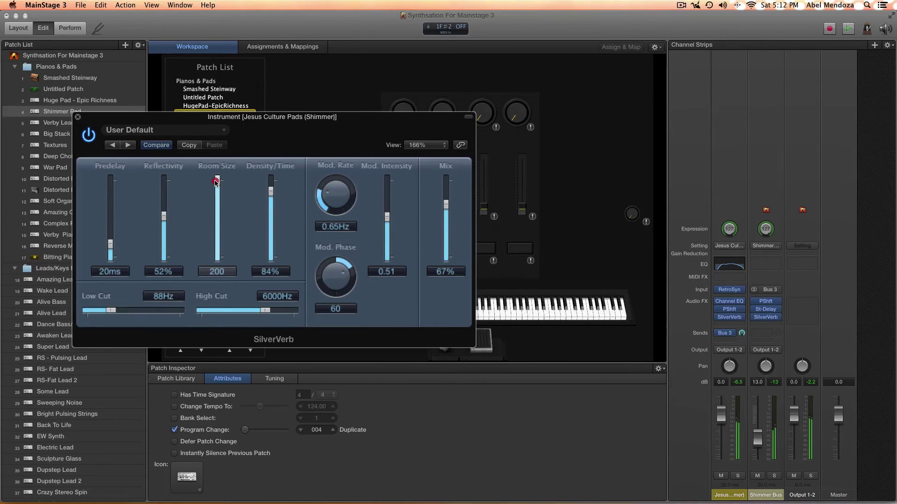
pyautogui.moveTo(216, 182); pyautogui.dragTo(213, 199)
pyautogui.moveTo(164, 216); pyautogui.dragTo(164, 219)
# - Set the Shimmer Bus SilverVerb to 85% mix, 83% density/time, room size 170 and 66% reflectivity, and close both reverb windows
pyautogui.click(765, 318)
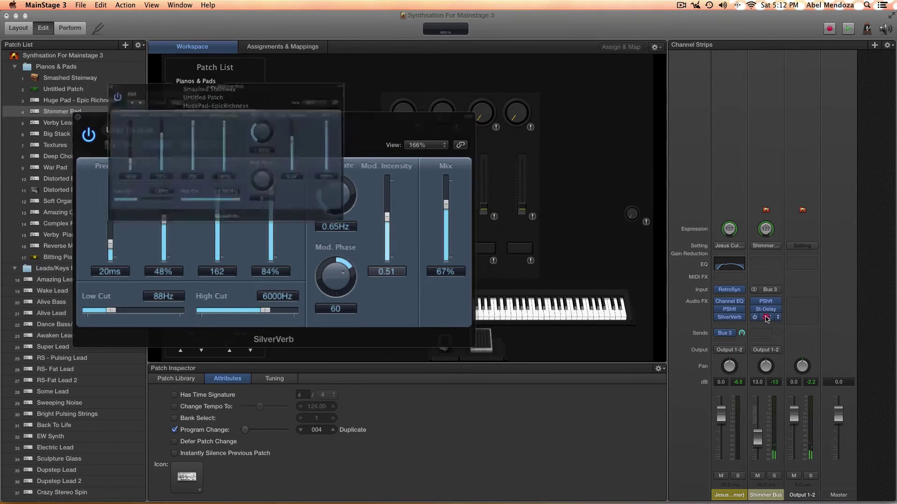
pyautogui.moveTo(262, 64); pyautogui.dragTo(483, 296)
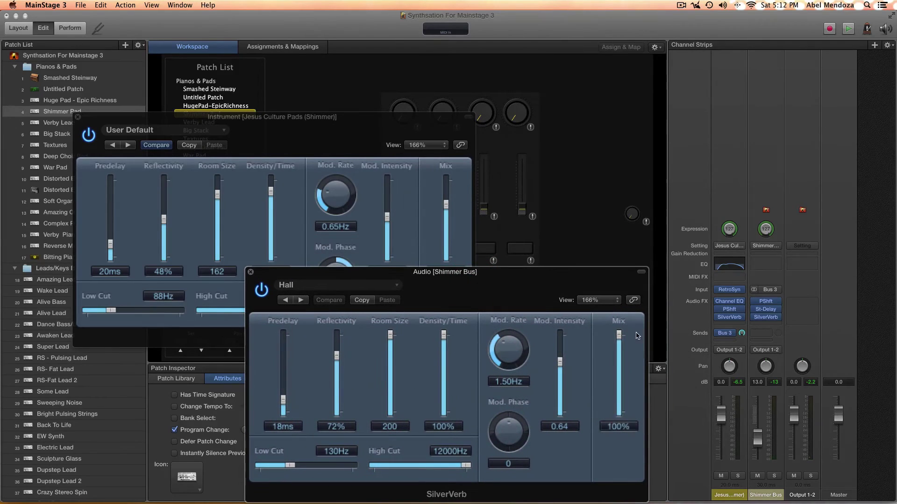
pyautogui.moveTo(620, 336); pyautogui.dragTo(620, 347)
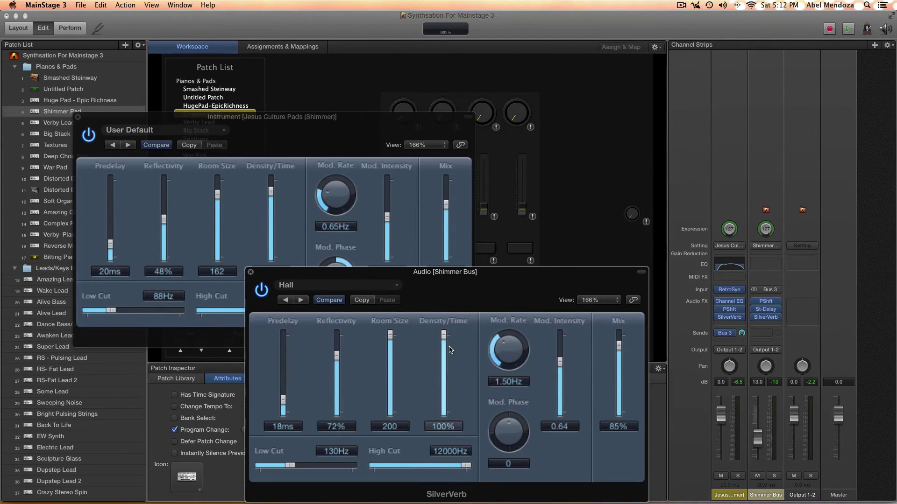
pyautogui.moveTo(444, 339); pyautogui.dragTo(336, 363)
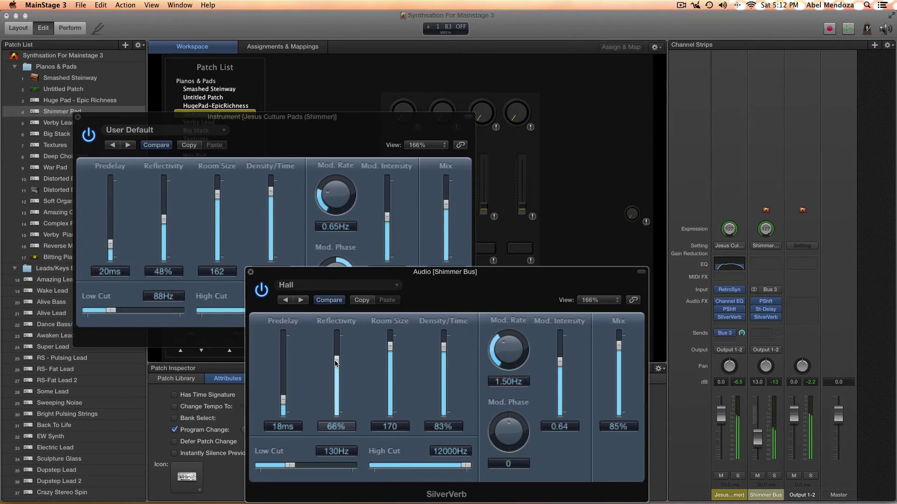
pyautogui.click(250, 272)
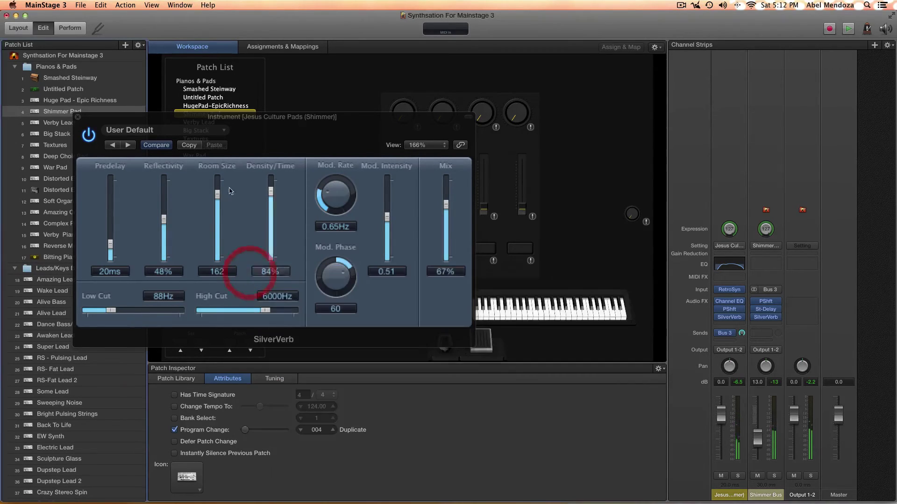
pyautogui.click(78, 117)
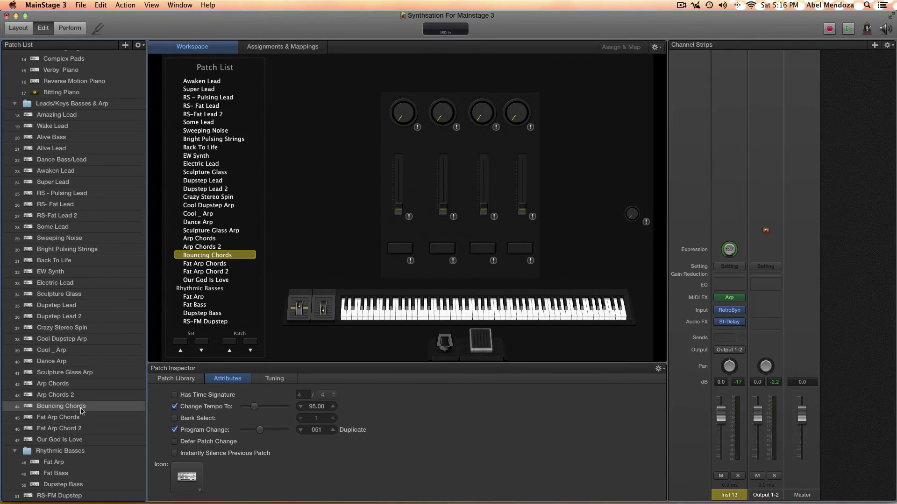
# - Map the first workspace knob to the filter's Env control in the Bouncing Chords patch's Retro Synth
pyautogui.click(86, 409)
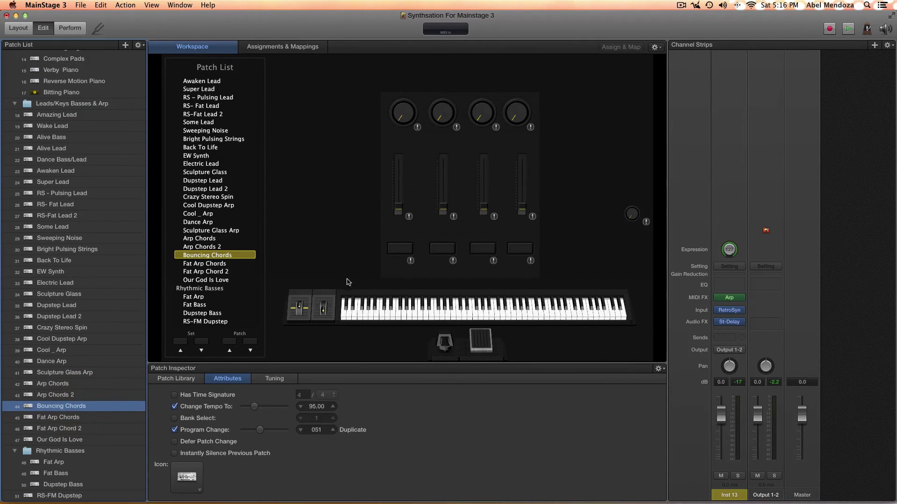
pyautogui.click(404, 114)
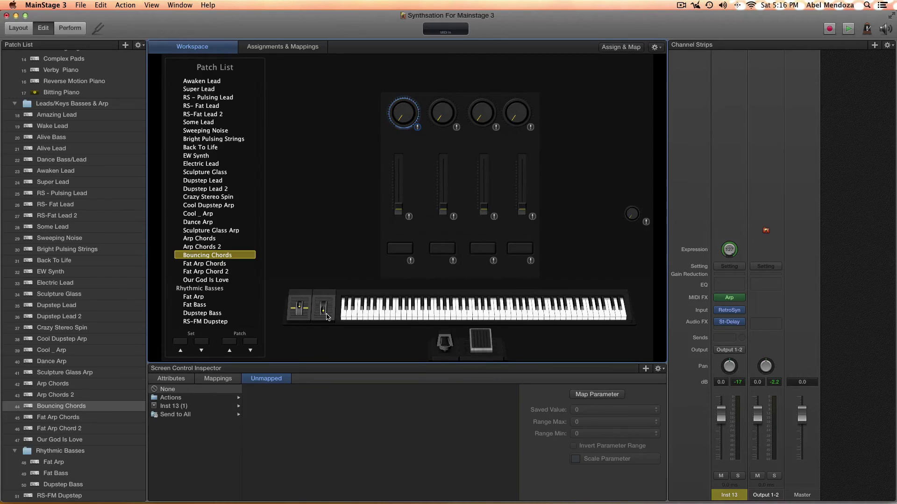
pyautogui.click(599, 395)
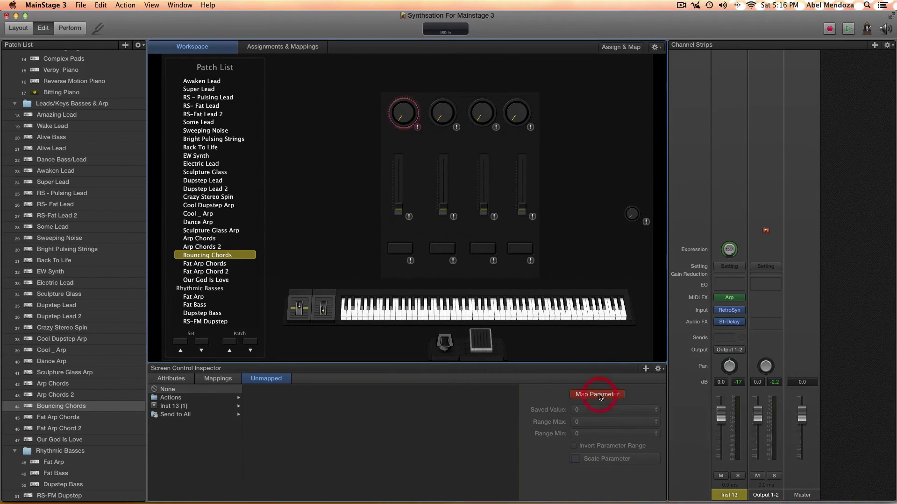
pyautogui.click(734, 312)
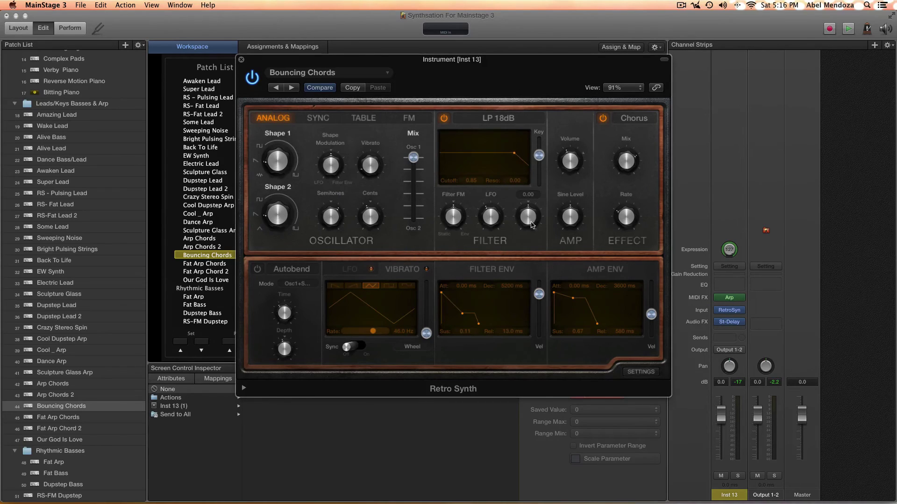
pyautogui.click(530, 217)
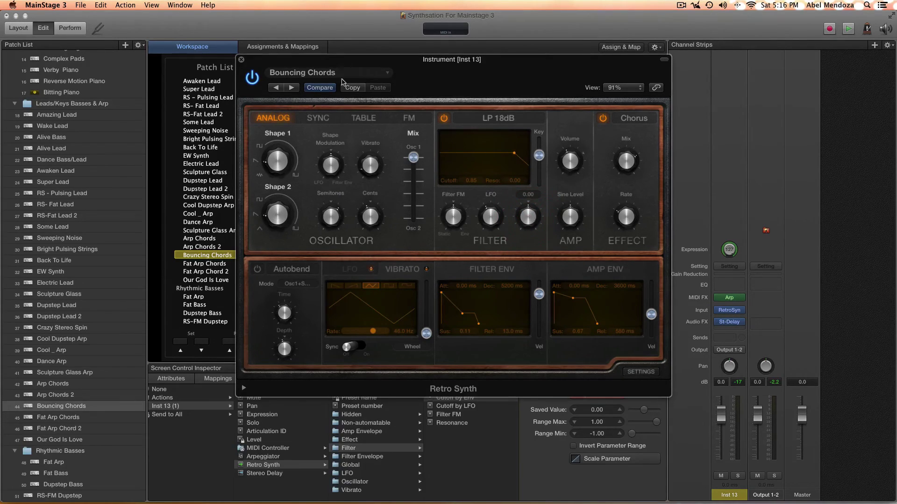
# - Close the Retro Synth window, end parameter mapping and sweep the first knob's Cutoff by Env through its range down to -1.00
pyautogui.click(242, 60)
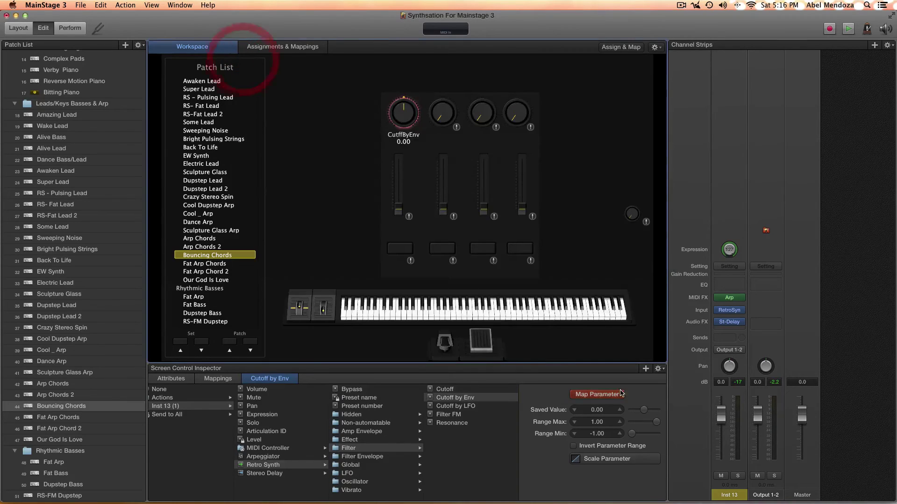
pyautogui.click(605, 395)
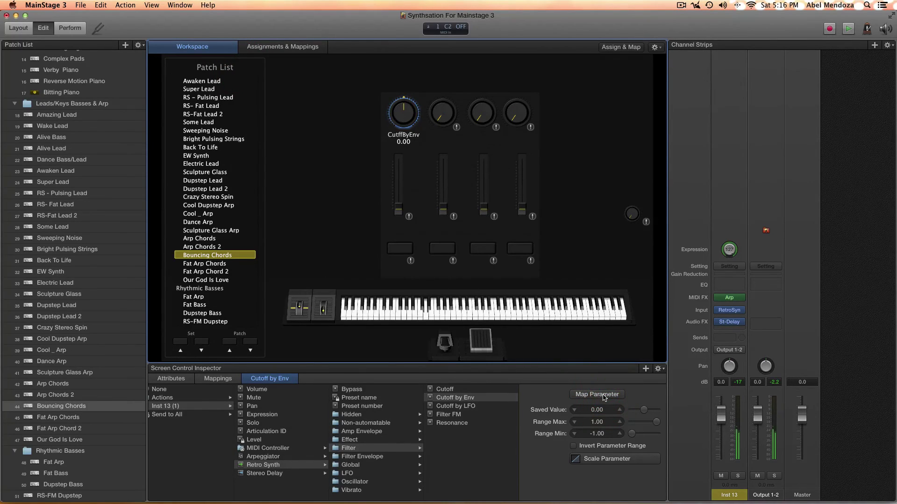
pyautogui.moveTo(406, 121); pyautogui.dragTo(407, 119)
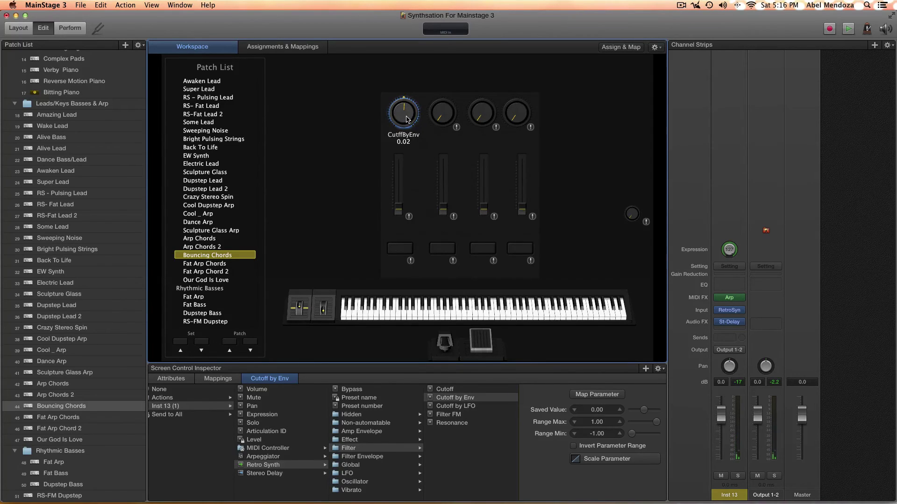
pyautogui.moveTo(407, 118); pyautogui.dragTo(403, 61)
pyautogui.moveTo(402, 104); pyautogui.dragTo(410, 172)
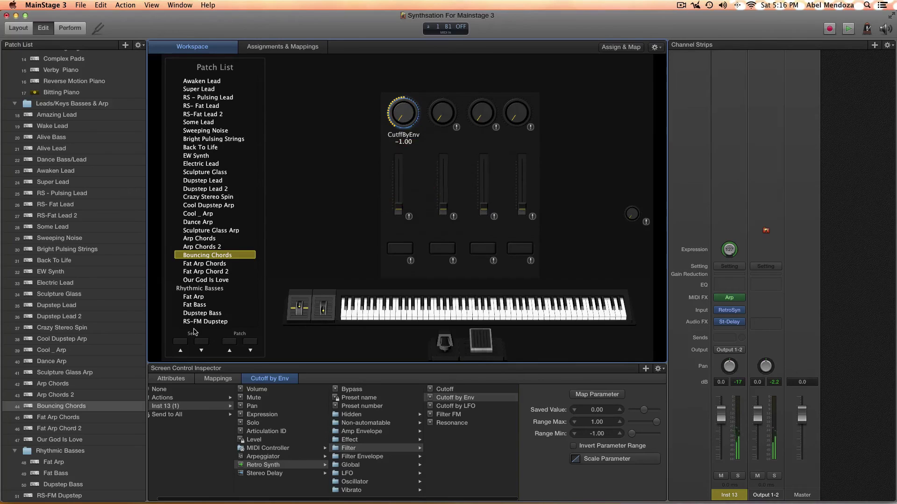
# - Review the first knob's mapping list and its attributes, including the behaviour on patch change
pyautogui.click(224, 378)
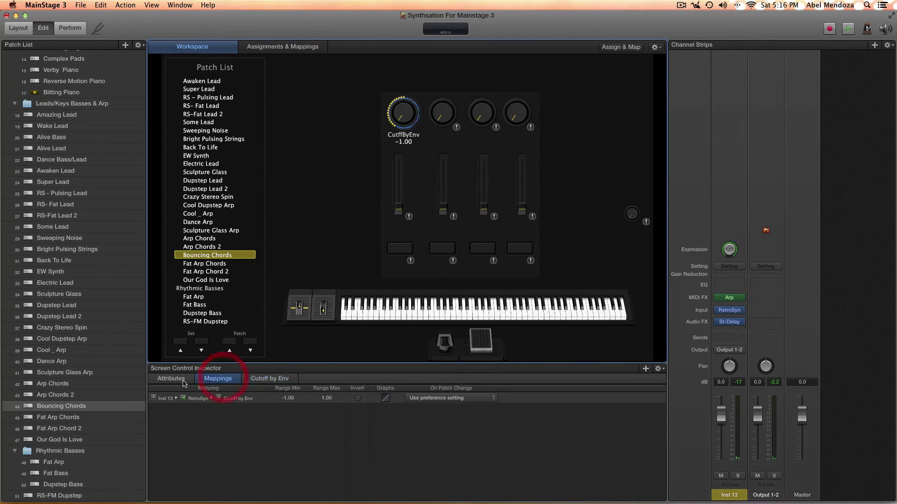
pyautogui.click(174, 380)
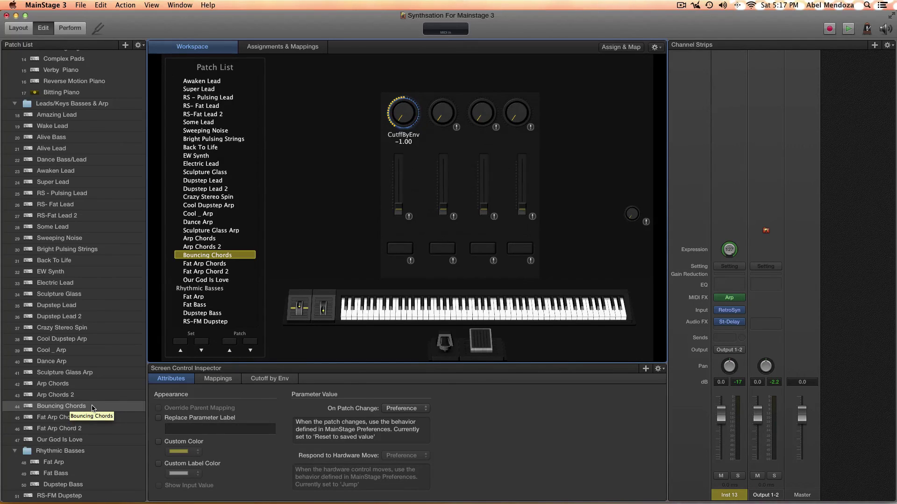
pyautogui.click(396, 26)
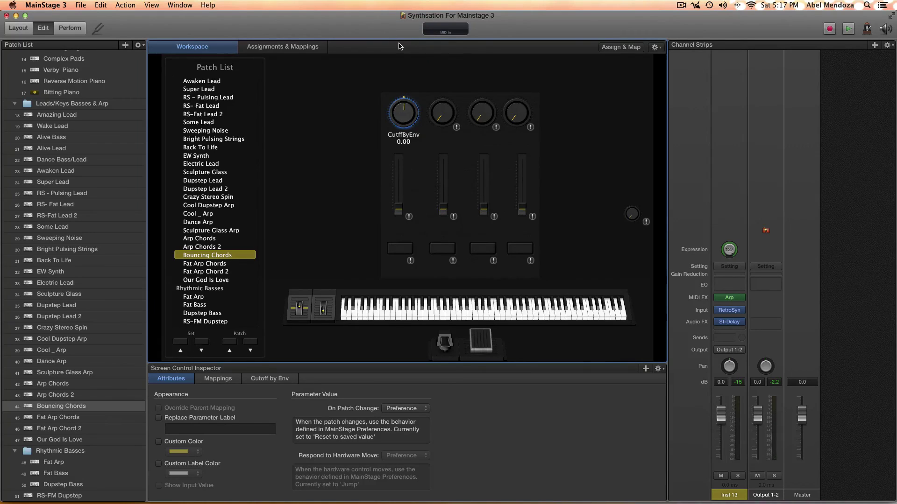